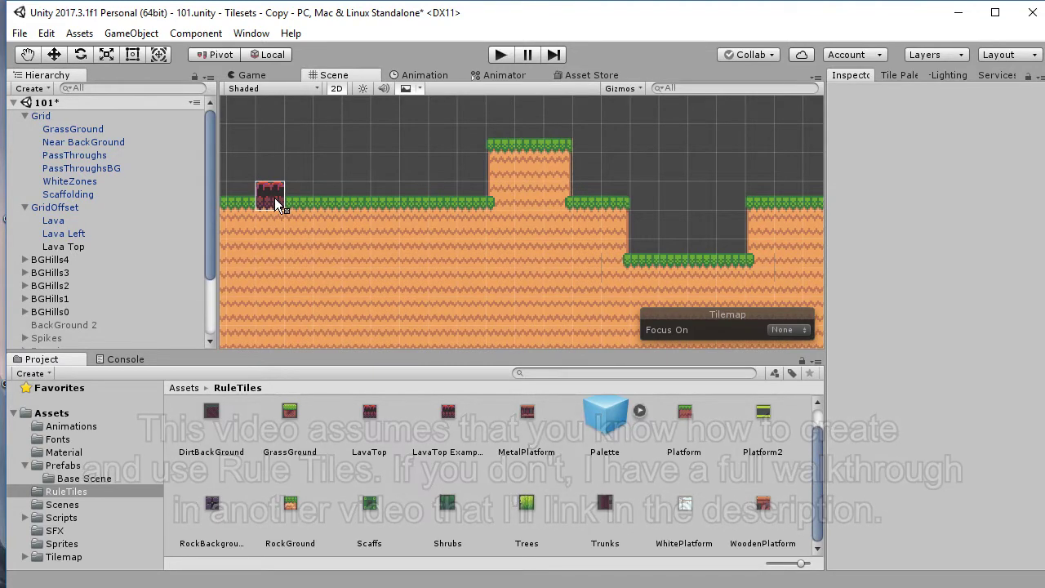
- Paint lava tiles along the left grass row, across the top platform and along the pit's grass row
{"action": "middle_click_drag", "start_coordinate": [272, 200], "coordinate": [241, 211]}
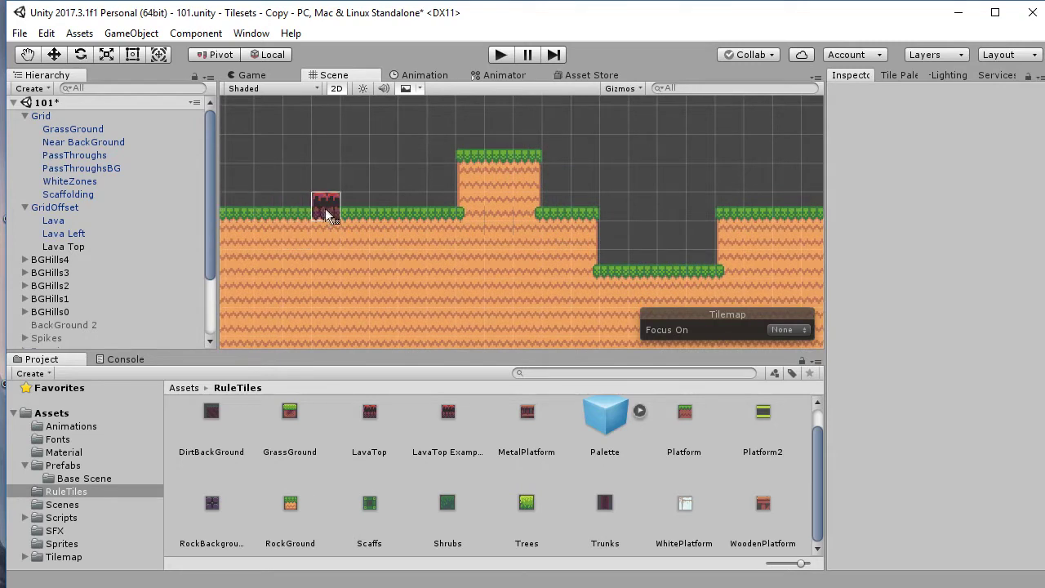
{"action": "left_click_drag", "start_coordinate": [270, 216], "coordinate": [366, 213]}
{"action": "left_click_drag", "start_coordinate": [465, 149], "coordinate": [521, 157]}
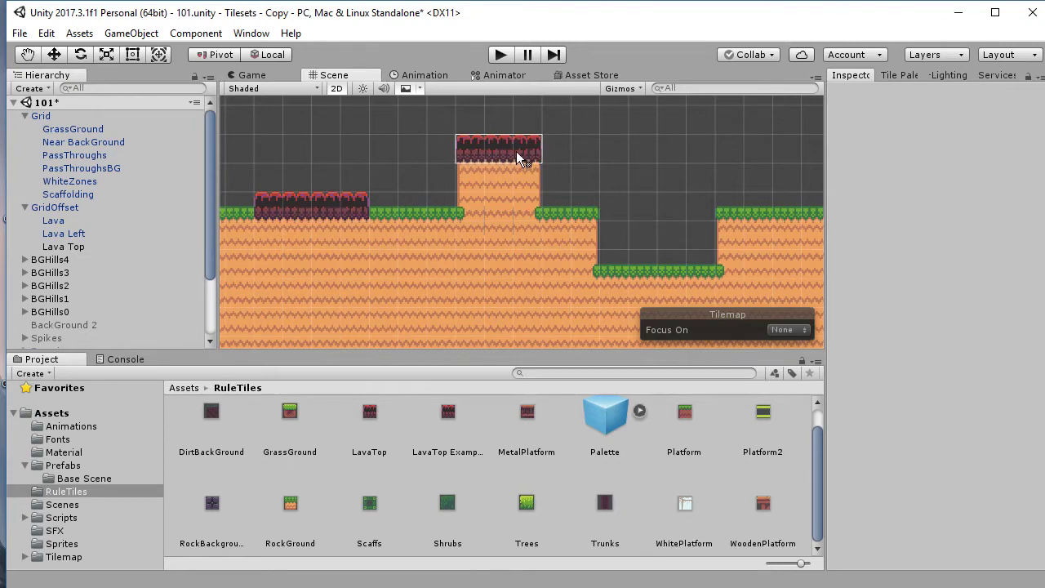
{"action": "left_click_drag", "start_coordinate": [618, 275], "coordinate": [709, 272]}
{"action": "mouse_move", "coordinate": [495, 261]}
{"action": "middle_mouse_down"}
{"action": "mouse_move", "coordinate": [480, 256]}
{"action": "mouse_move", "coordinate": [486, 271]}
{"action": "mouse_move", "coordinate": [498, 262]}
{"action": "middle_mouse_up"}
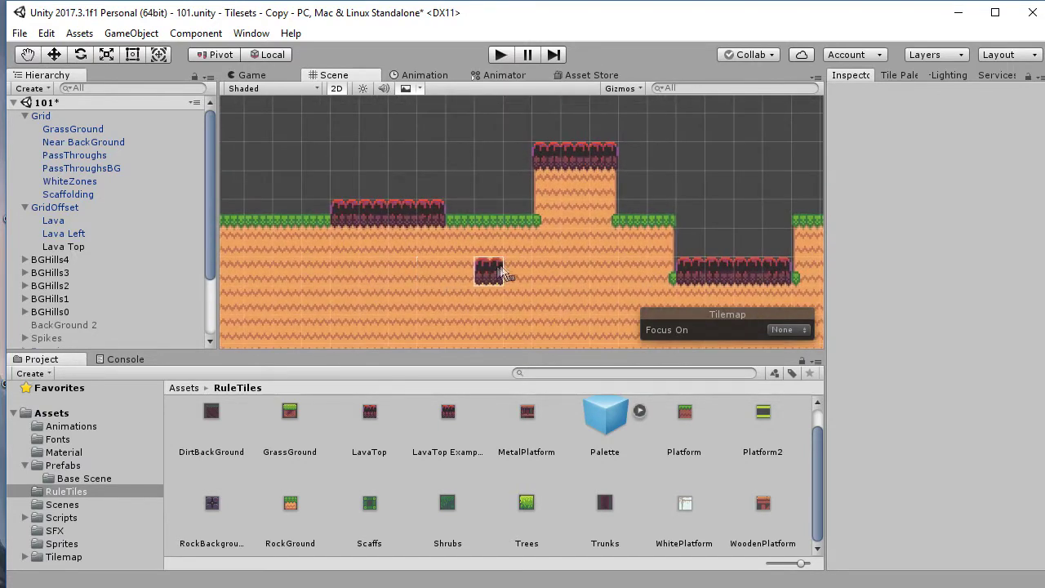
- Paint lava leftward over the next stretch of grass row
{"action": "scroll", "coordinate": [490, 261], "scroll_direction": "up", "scroll_amount": 3}
{"action": "middle_click_drag", "start_coordinate": [457, 282], "coordinate": [600, 306]}
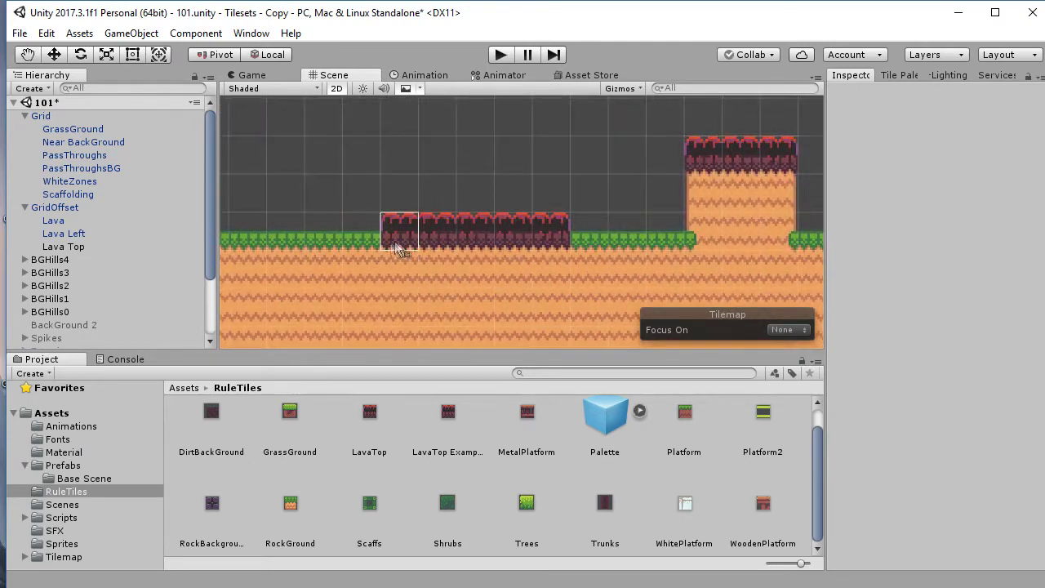
{"action": "left_click_drag", "start_coordinate": [400, 249], "coordinate": [315, 245]}
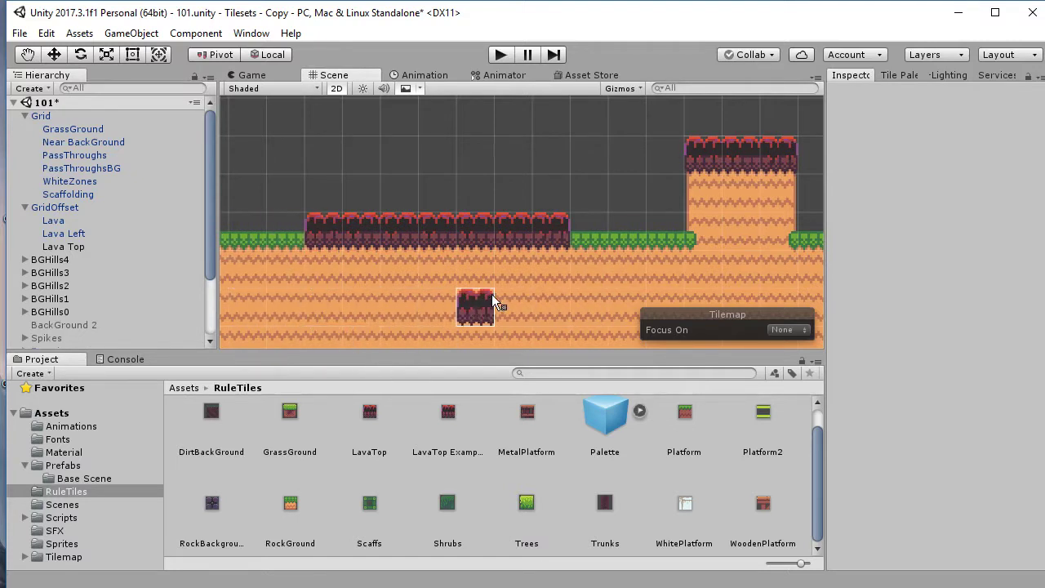
- Look over the painted lava, then select the LavaTop Example rule tile in RuleTiles
{"action": "key", "text": "Right"}
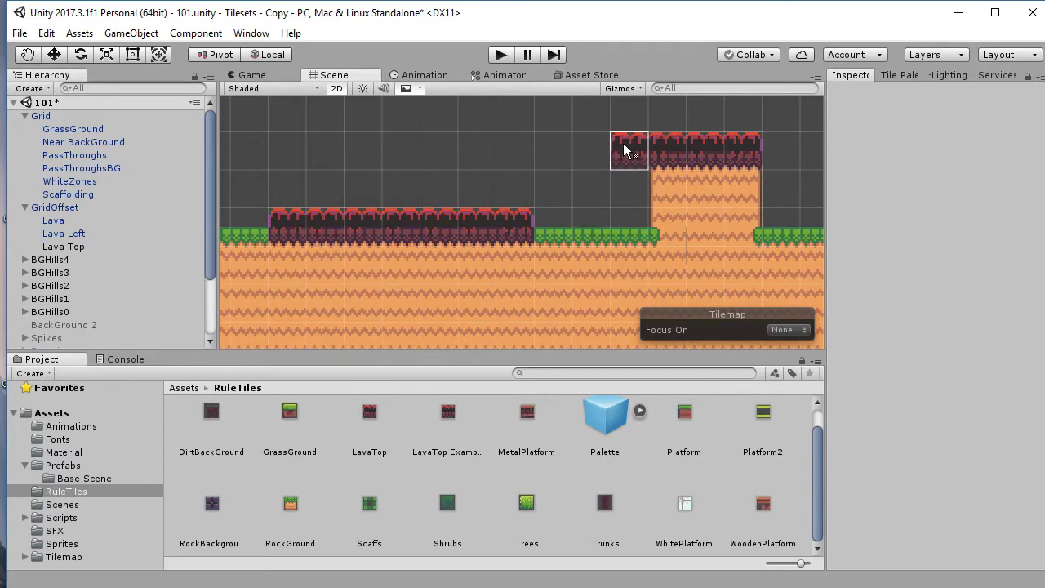
{"action": "mouse_move", "coordinate": [627, 230]}
{"action": "middle_mouse_down"}
{"action": "mouse_move", "coordinate": [490, 243]}
{"action": "mouse_move", "coordinate": [479, 299]}
{"action": "middle_mouse_up"}
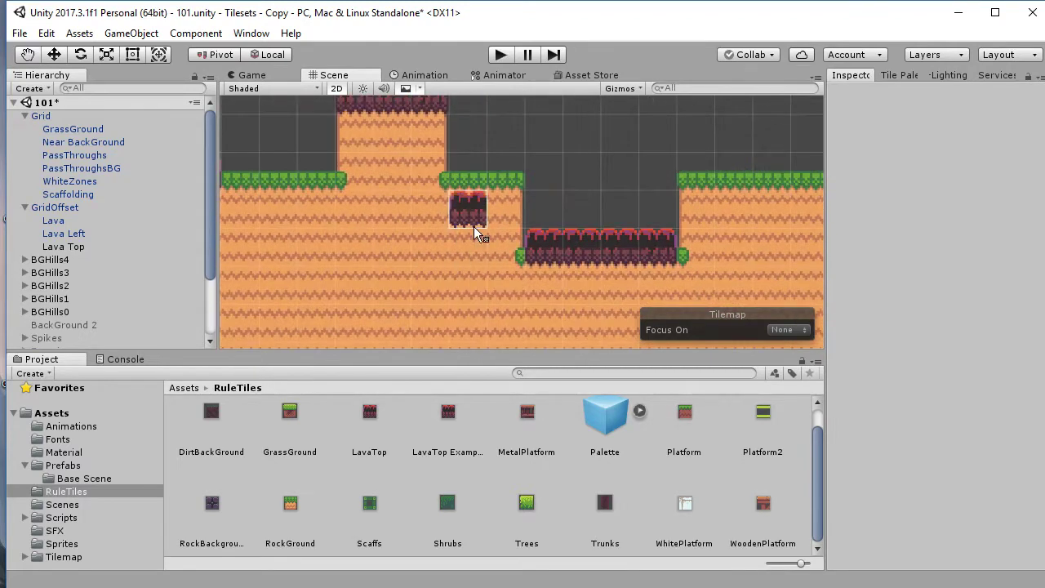
{"action": "mouse_move", "coordinate": [432, 285]}
{"action": "middle_mouse_down"}
{"action": "mouse_move", "coordinate": [408, 291]}
{"action": "mouse_move", "coordinate": [385, 343]}
{"action": "middle_mouse_up"}
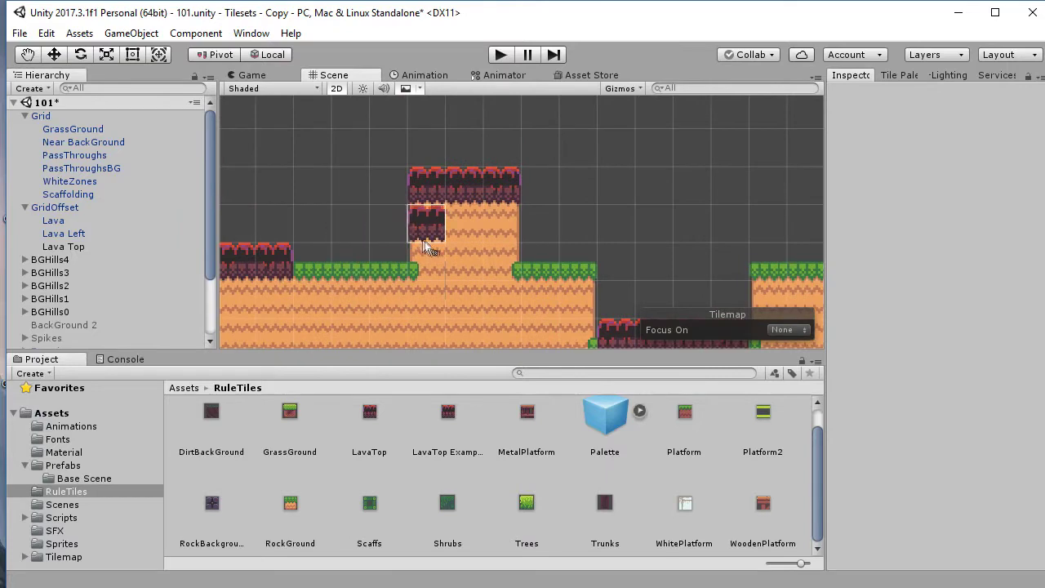
{"action": "mouse_move", "coordinate": [514, 299]}
{"action": "middle_mouse_down"}
{"action": "mouse_move", "coordinate": [427, 252]}
{"action": "mouse_move", "coordinate": [416, 267]}
{"action": "middle_mouse_up"}
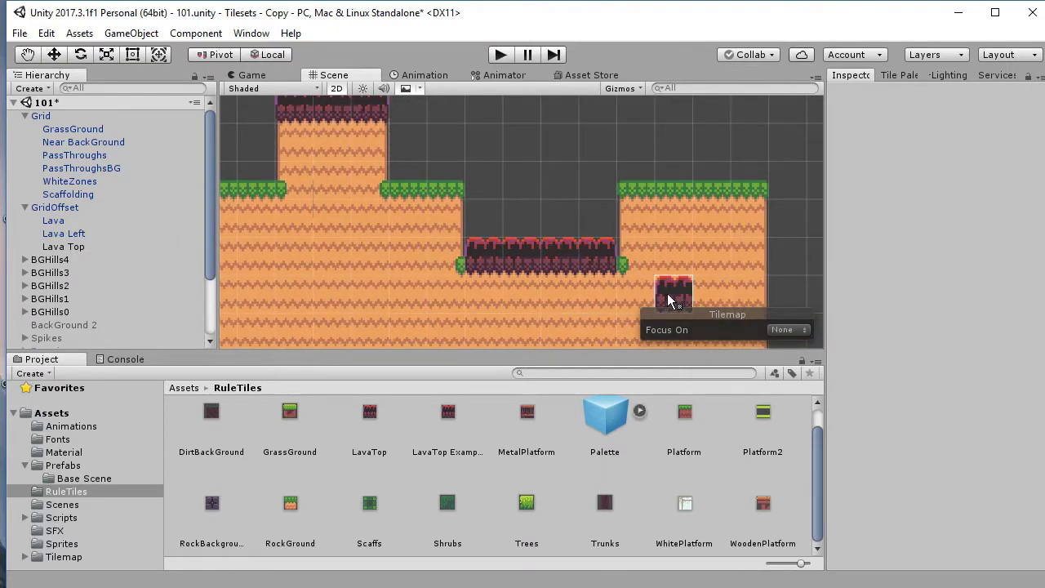
{"action": "mouse_move", "coordinate": [380, 302]}
{"action": "middle_mouse_down"}
{"action": "mouse_move", "coordinate": [485, 294]}
{"action": "mouse_move", "coordinate": [455, 318]}
{"action": "mouse_move", "coordinate": [464, 320]}
{"action": "middle_mouse_up"}
{"action": "scroll", "coordinate": [482, 255], "scroll_direction": "down", "scroll_amount": 1}
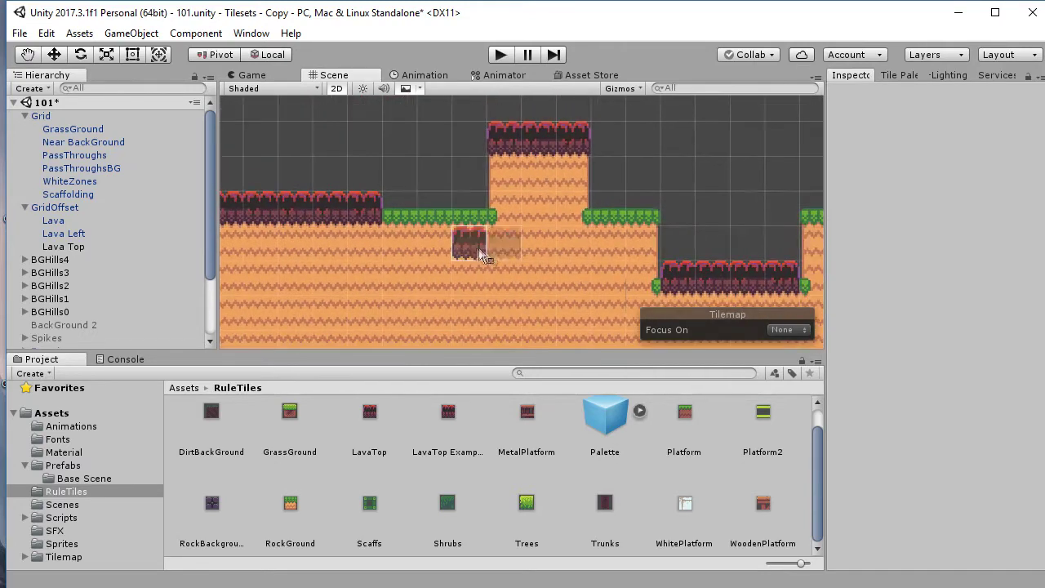
{"action": "middle_click_drag", "start_coordinate": [366, 275], "coordinate": [445, 307]}
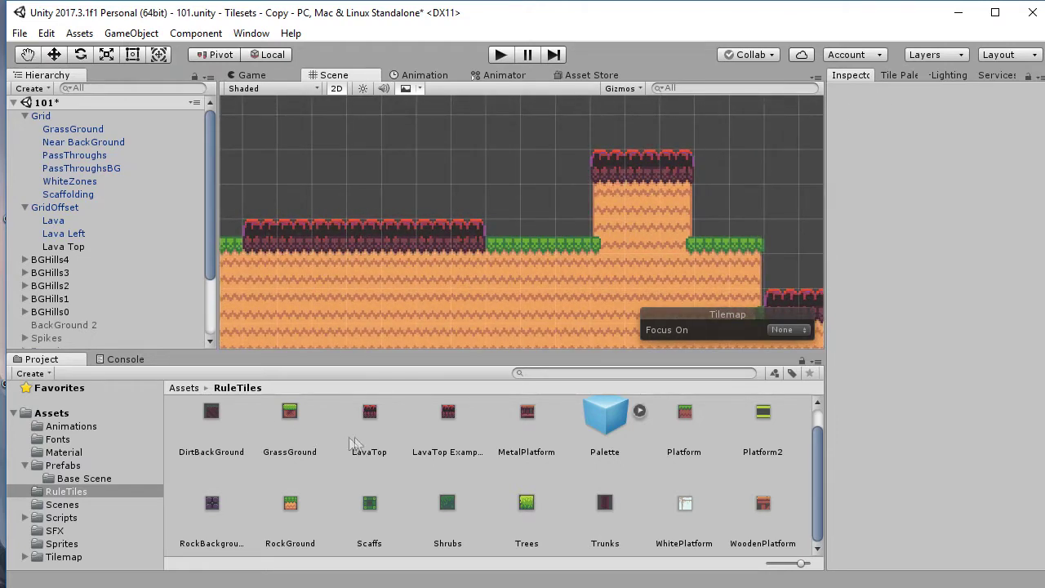
{"action": "left_click", "coordinate": [450, 415]}
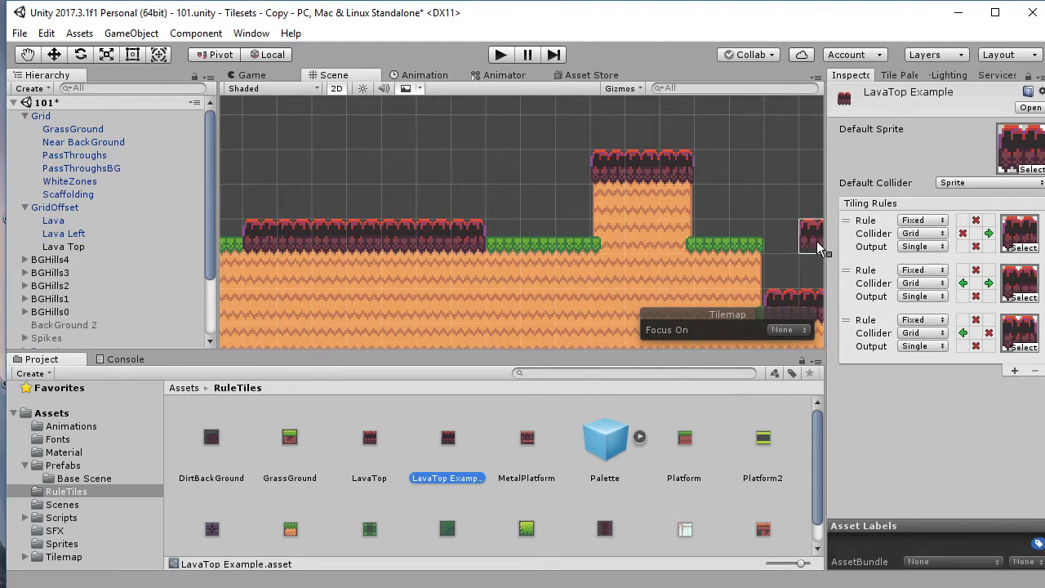
- Widen the Inspector and switch Rule 1's Output to Random, then edit its sprite count
{"action": "left_click_drag", "start_coordinate": [826, 245], "coordinate": [703, 244]}
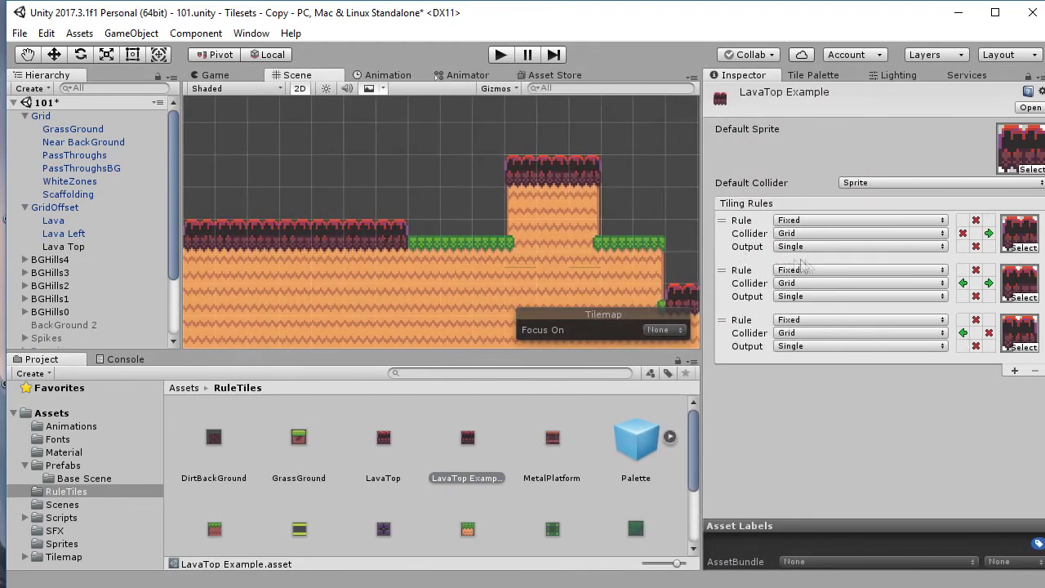
{"action": "left_click", "coordinate": [822, 247]}
{"action": "left_click", "coordinate": [820, 282]}
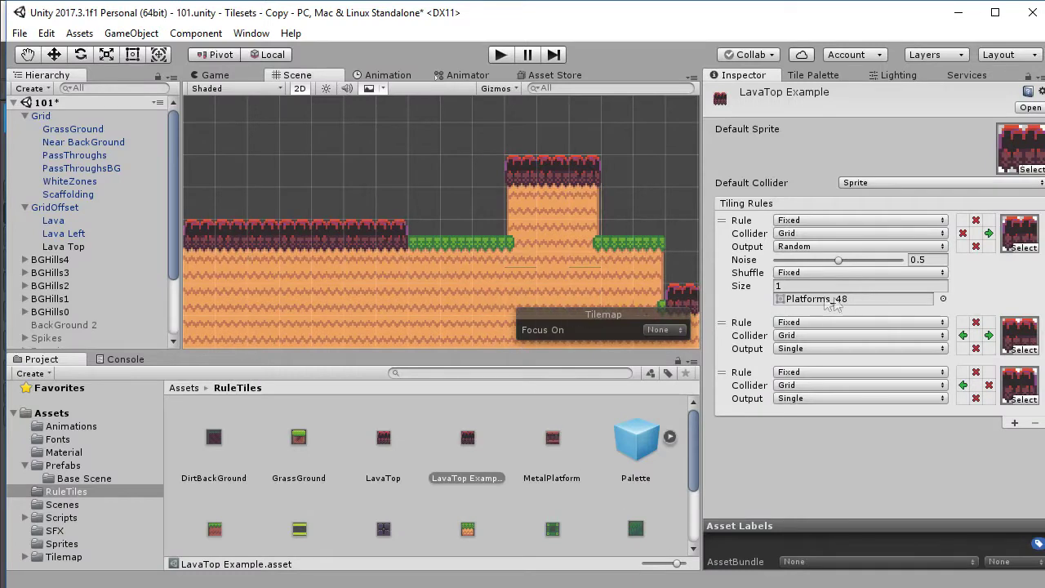
{"action": "left_click", "coordinate": [800, 287]}
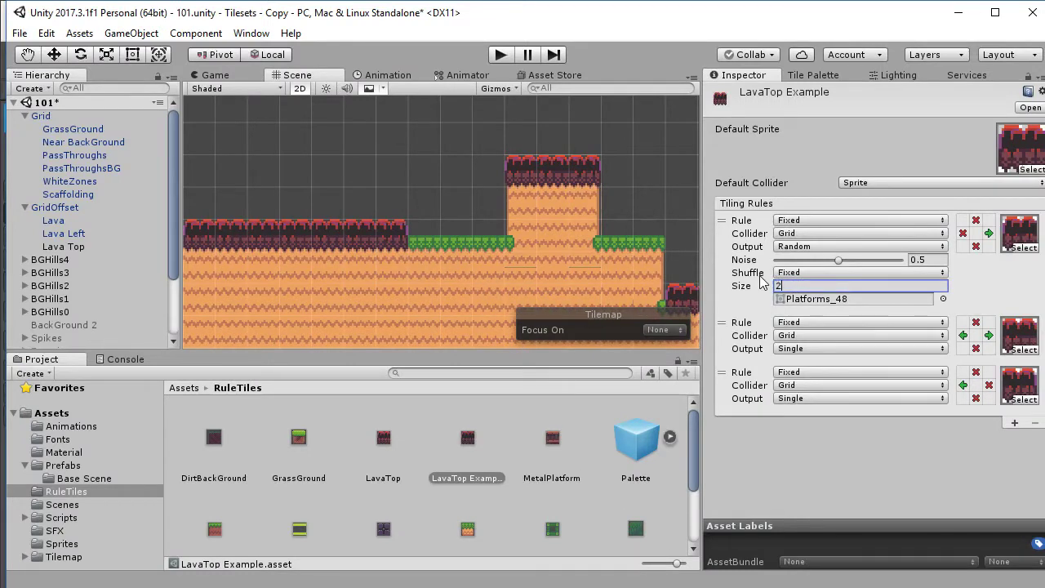
- Give Rule 1 two sprites and make Rule 2 output Random with four sprites
{"action": "type", "text": "2"}
{"action": "key", "text": "Return"}
{"action": "left_click", "coordinate": [820, 364]}
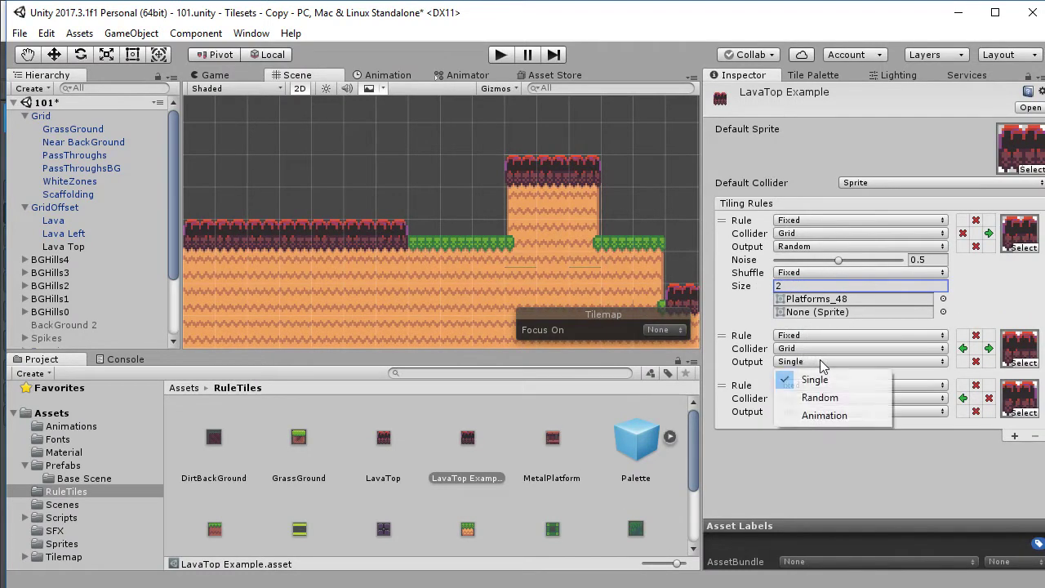
{"action": "left_click", "coordinate": [804, 398]}
{"action": "left_click", "coordinate": [793, 398]}
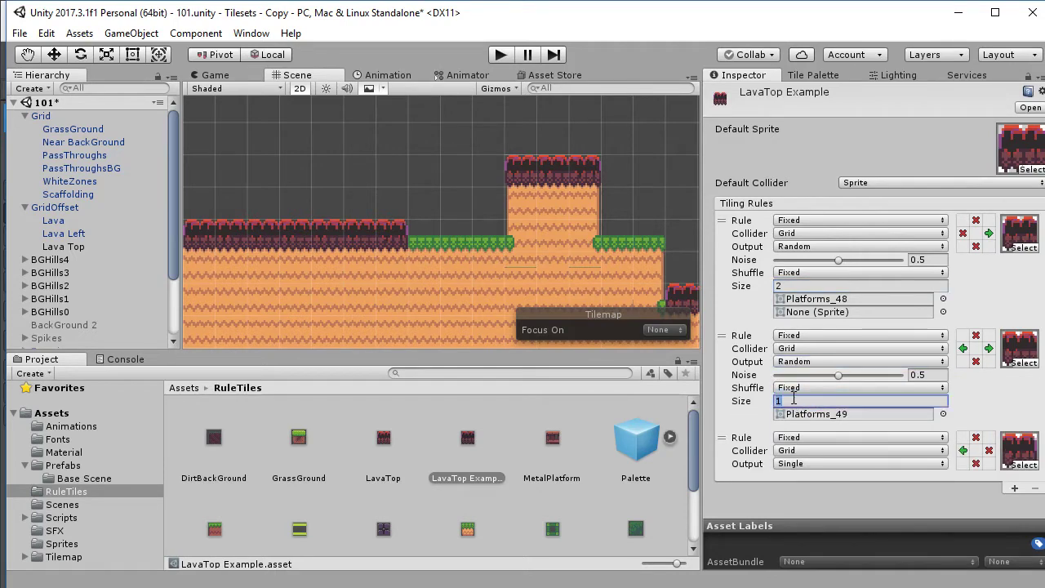
{"action": "type", "text": "4"}
{"action": "key", "text": "Return"}
- Make Rule 3 output Random with two sprites
{"action": "scroll", "coordinate": [825, 425], "scroll_direction": "down", "scroll_amount": 1}
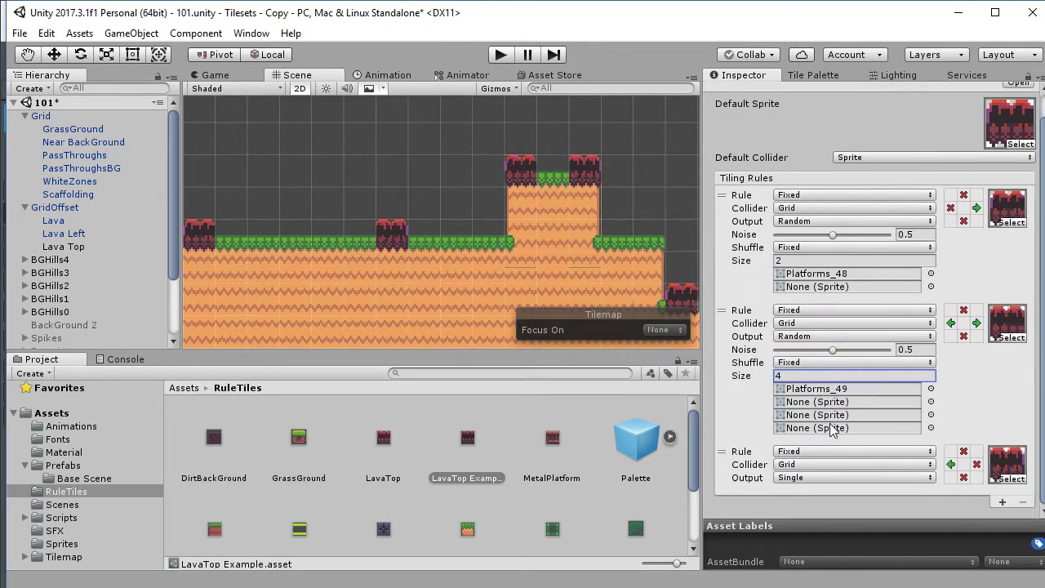
{"action": "left_click", "coordinate": [813, 480]}
{"action": "left_click", "coordinate": [814, 512]}
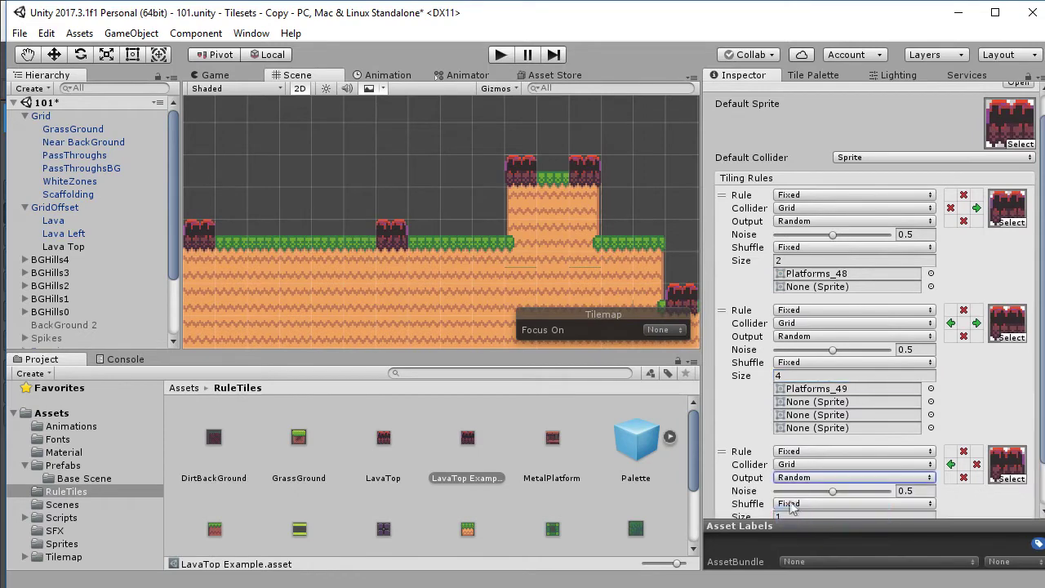
{"action": "scroll", "coordinate": [806, 470], "scroll_direction": "down", "scroll_amount": 2}
{"action": "left_click", "coordinate": [796, 452]}
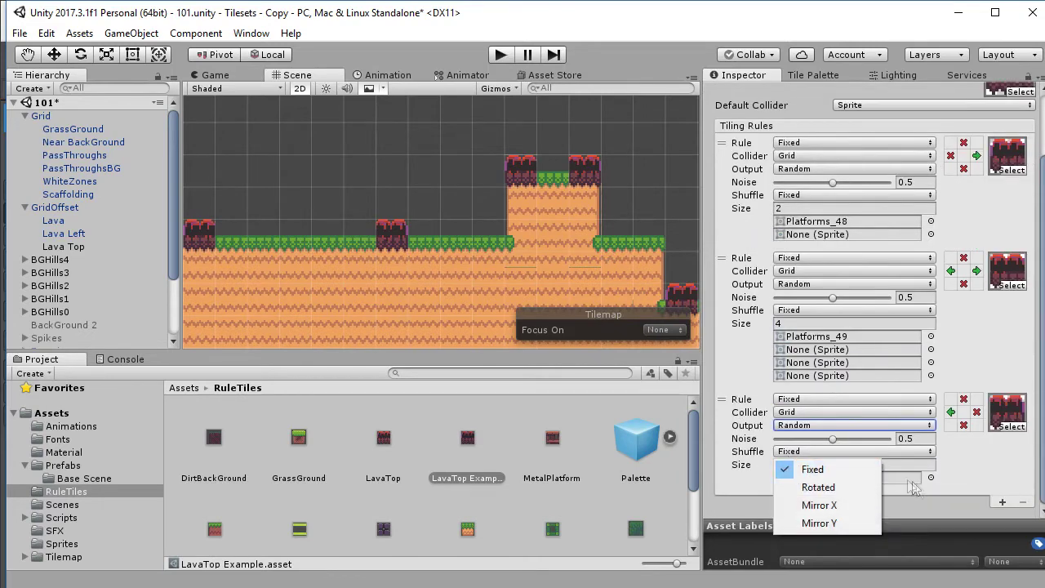
{"action": "left_click", "coordinate": [900, 480]}
{"action": "left_click", "coordinate": [823, 466]}
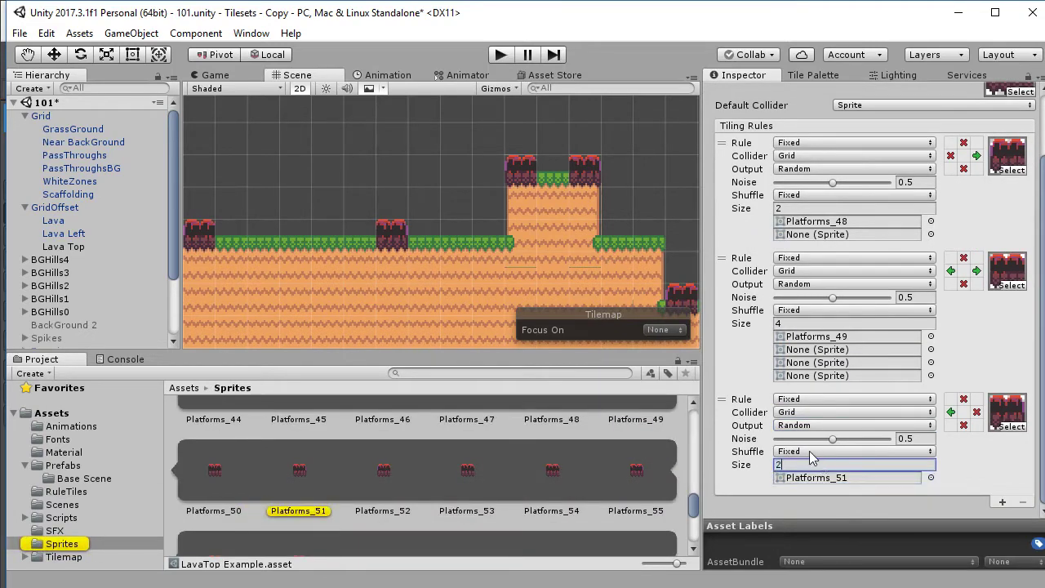
{"action": "key", "text": "Return"}
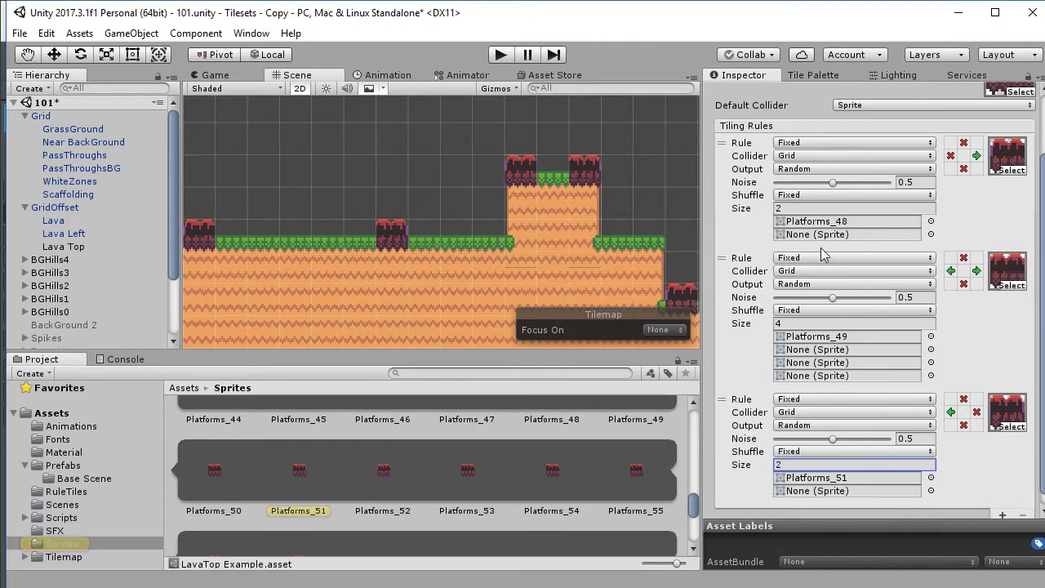
- Fill the empty random slots with Platforms_52, Platforms_50, Platforms_53, Platforms_54 and Platforms_55
{"action": "scroll", "coordinate": [821, 247], "scroll_direction": "up", "scroll_amount": 2}
{"action": "left_click", "coordinate": [821, 271]}
{"action": "scroll", "coordinate": [384, 514], "scroll_direction": "down", "scroll_amount": 1}
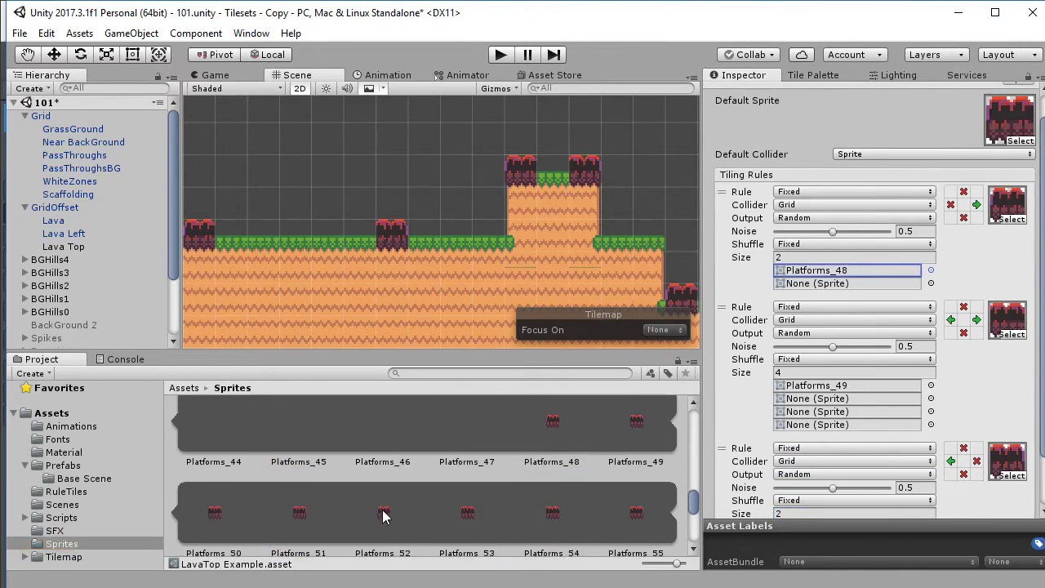
{"action": "left_click_drag", "start_coordinate": [383, 515], "coordinate": [817, 283]}
{"action": "left_click", "coordinate": [817, 386]}
{"action": "left_click_drag", "start_coordinate": [214, 510], "coordinate": [816, 398]}
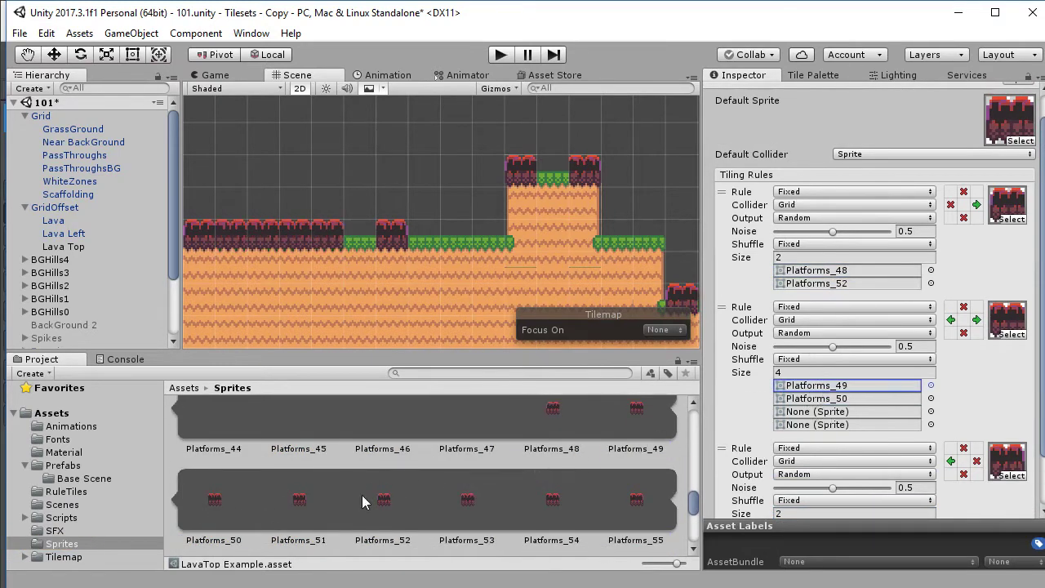
{"action": "scroll", "coordinate": [362, 501], "scroll_direction": "down", "scroll_amount": 1}
{"action": "left_click_drag", "start_coordinate": [467, 491], "coordinate": [818, 411]}
{"action": "left_click_drag", "start_coordinate": [552, 454], "coordinate": [820, 424]}
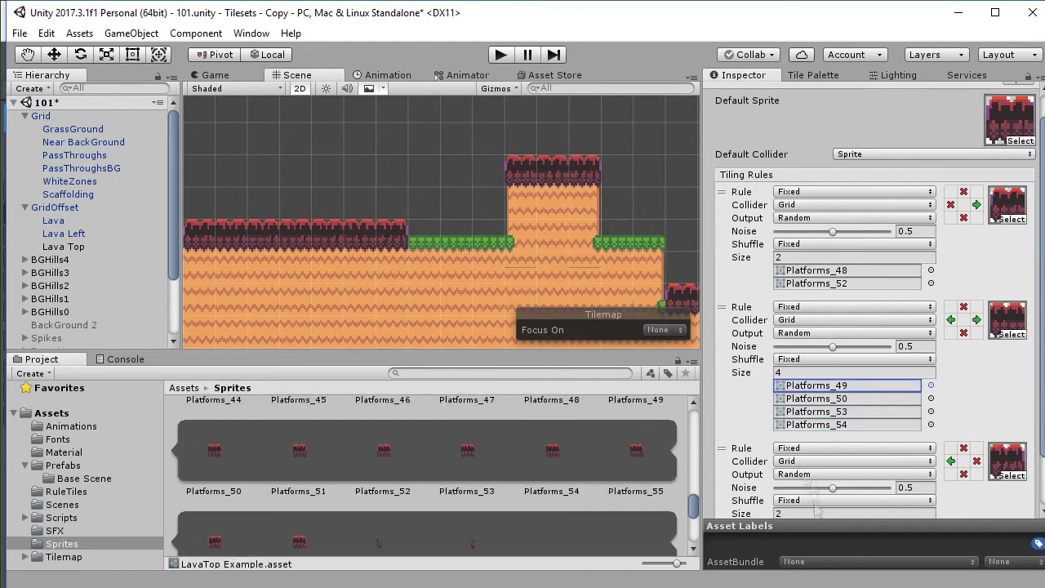
{"action": "scroll", "coordinate": [816, 510], "scroll_direction": "down", "scroll_amount": 1}
{"action": "left_click", "coordinate": [816, 478]}
{"action": "left_click_drag", "start_coordinate": [636, 450], "coordinate": [816, 491]}
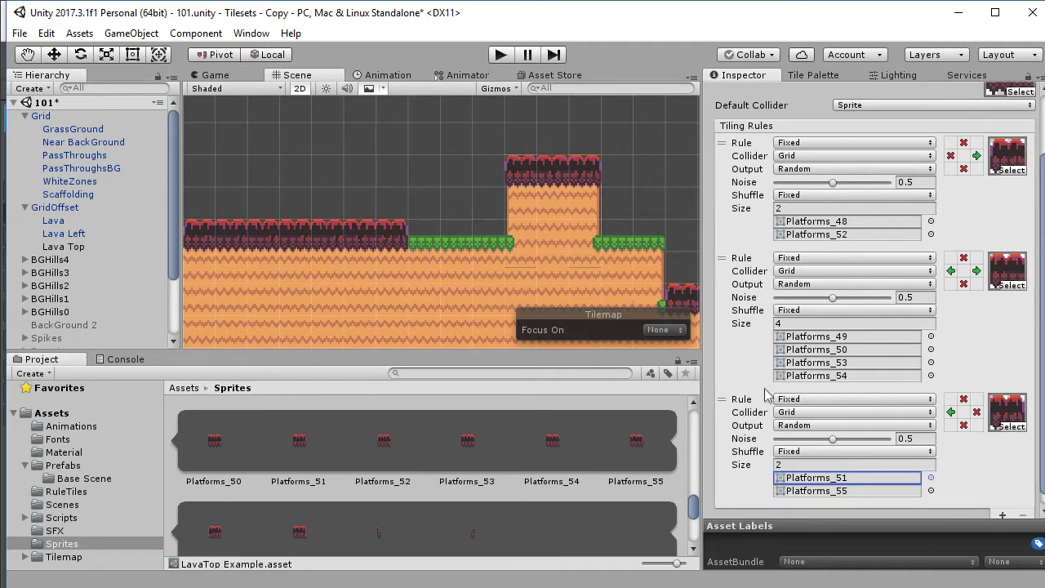
{"action": "scroll", "coordinate": [970, 300], "scroll_direction": "up", "scroll_amount": 1}
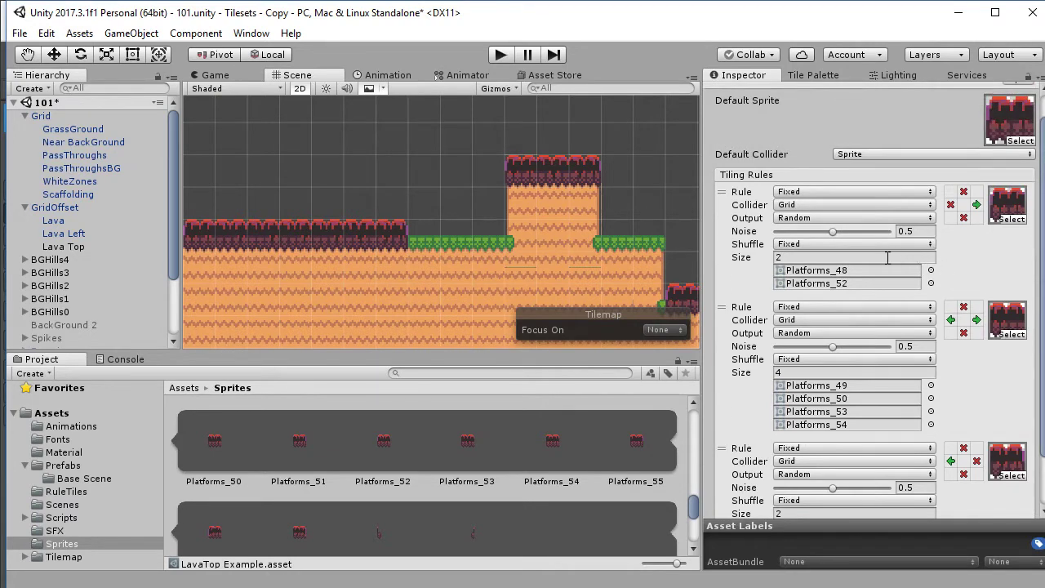
{"action": "middle_click_drag", "start_coordinate": [244, 277], "coordinate": [441, 277]}
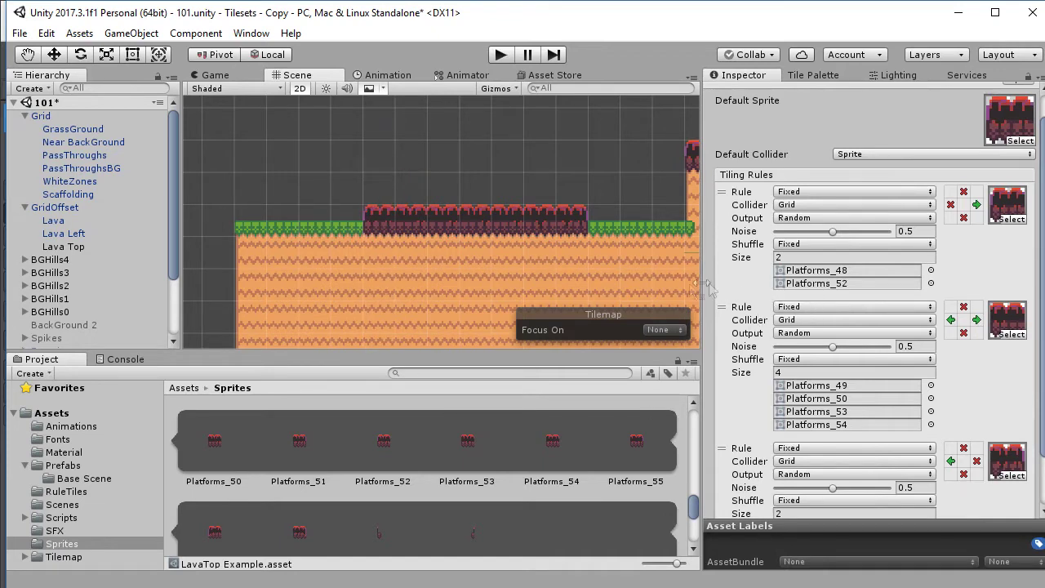
{"action": "mouse_move", "coordinate": [456, 273]}
{"action": "middle_mouse_down"}
{"action": "mouse_move", "coordinate": [431, 298]}
{"action": "mouse_move", "coordinate": [409, 286]}
{"action": "middle_mouse_up"}
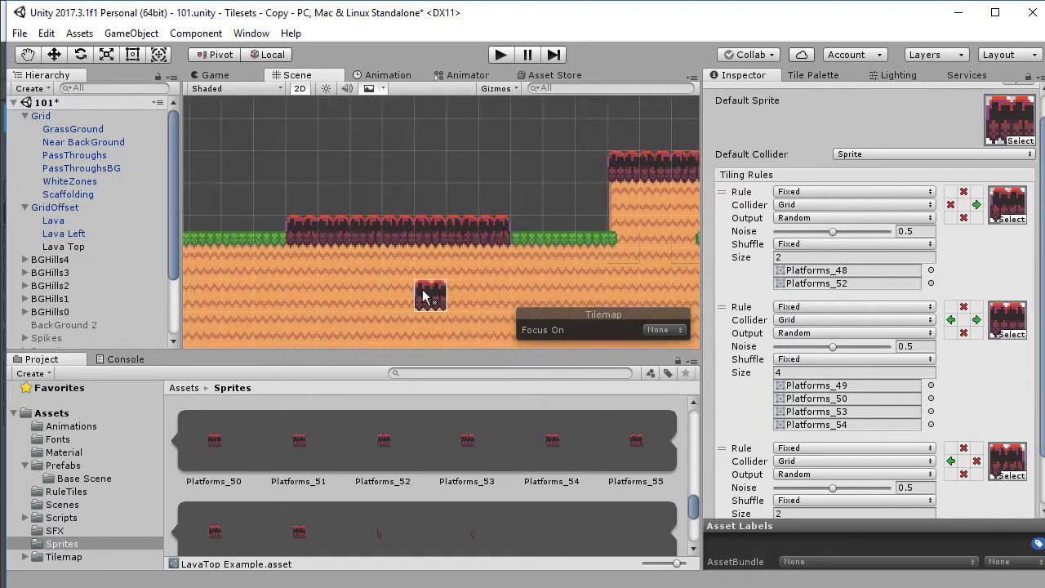
{"action": "middle_click_drag", "start_coordinate": [389, 296], "coordinate": [346, 294]}
{"action": "middle_click_drag", "start_coordinate": [504, 261], "coordinate": [448, 261]}
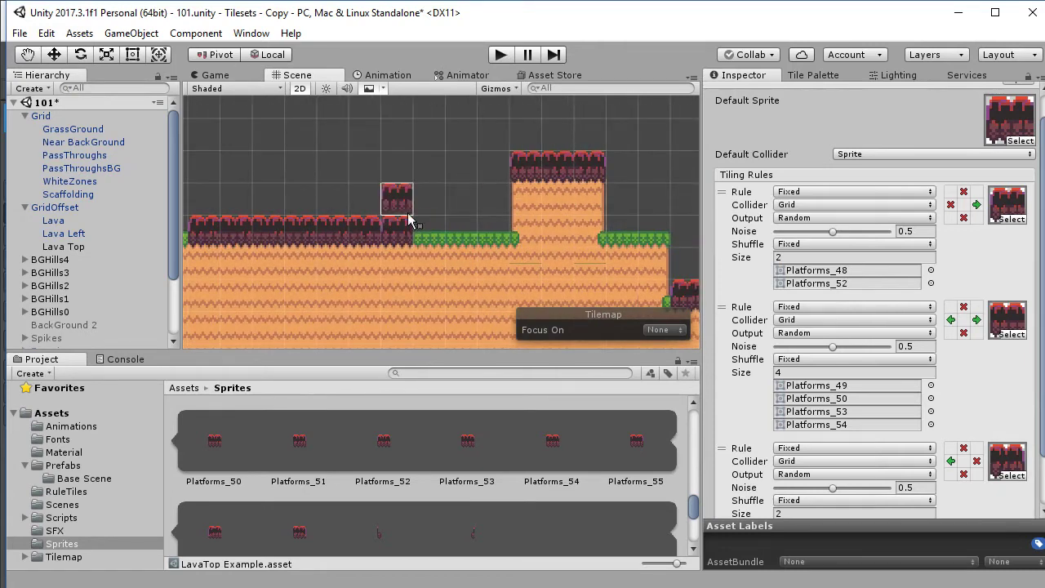
{"action": "mouse_move", "coordinate": [531, 303]}
{"action": "middle_mouse_down"}
{"action": "mouse_move", "coordinate": [490, 277]}
{"action": "mouse_move", "coordinate": [368, 252]}
{"action": "middle_mouse_up"}
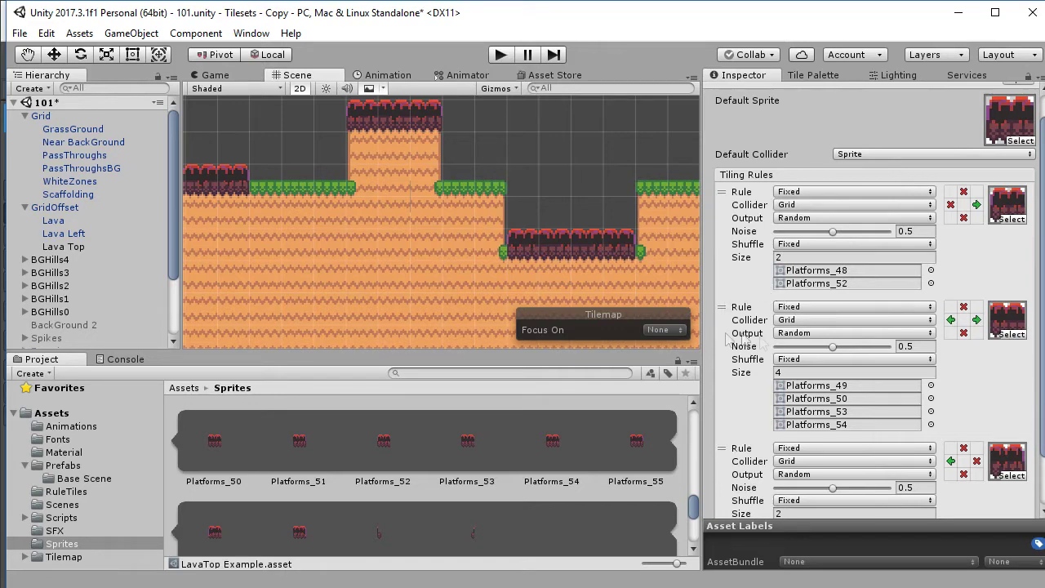
{"action": "scroll", "coordinate": [960, 401], "scroll_direction": "down", "scroll_amount": 2}
- Add a fourth tiling rule with its Collider set to None
{"action": "left_click", "coordinate": [1001, 503]}
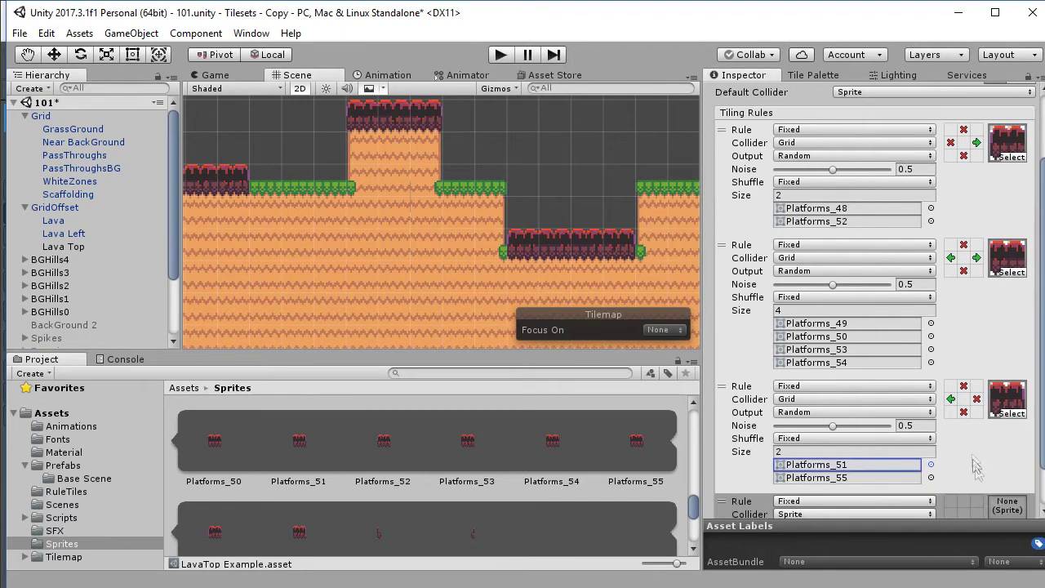
{"action": "scroll", "coordinate": [991, 457], "scroll_direction": "down", "scroll_amount": 2}
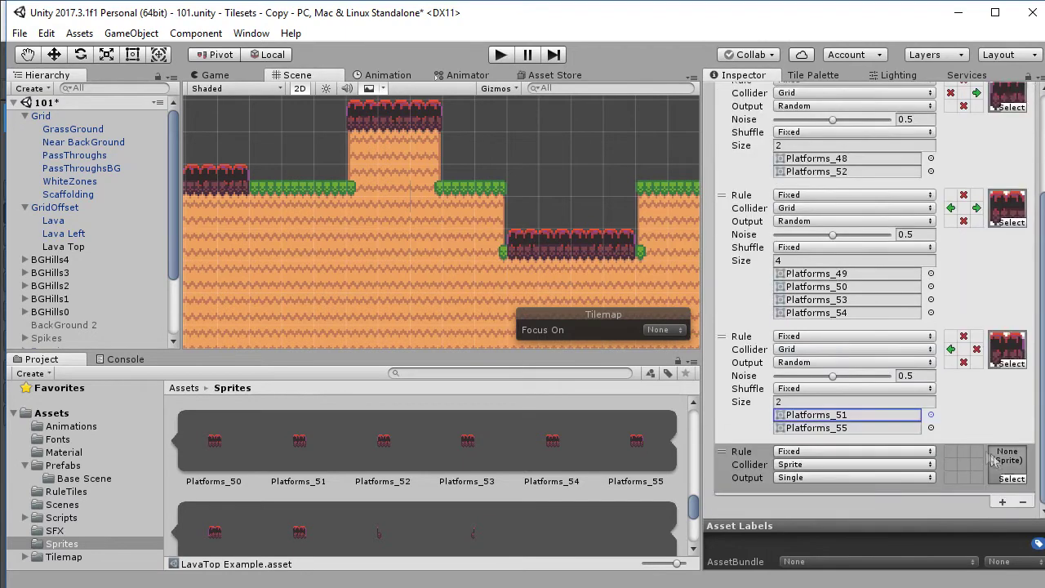
{"action": "left_click", "coordinate": [879, 465]}
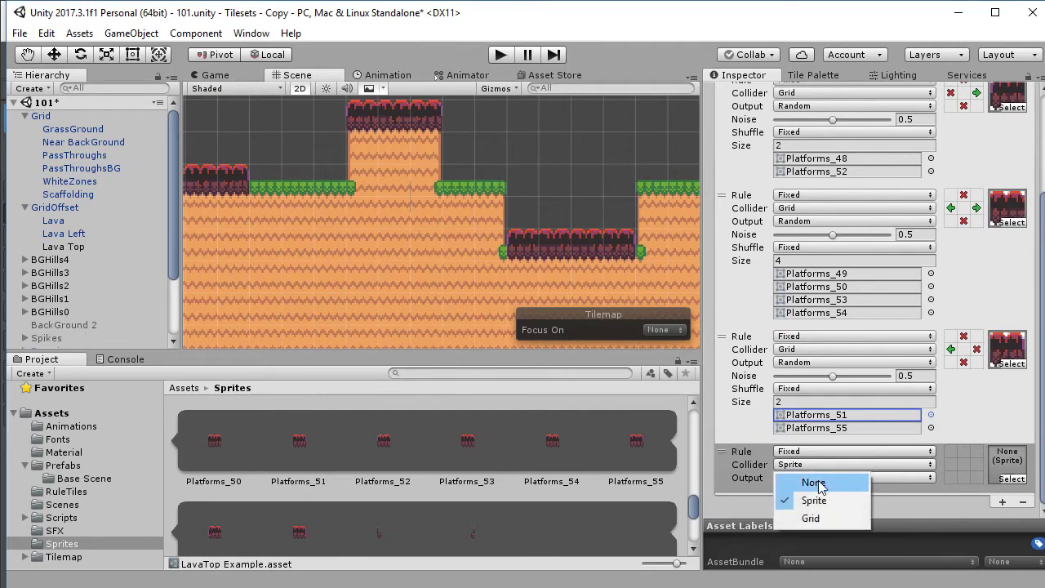
{"action": "left_click", "coordinate": [820, 485]}
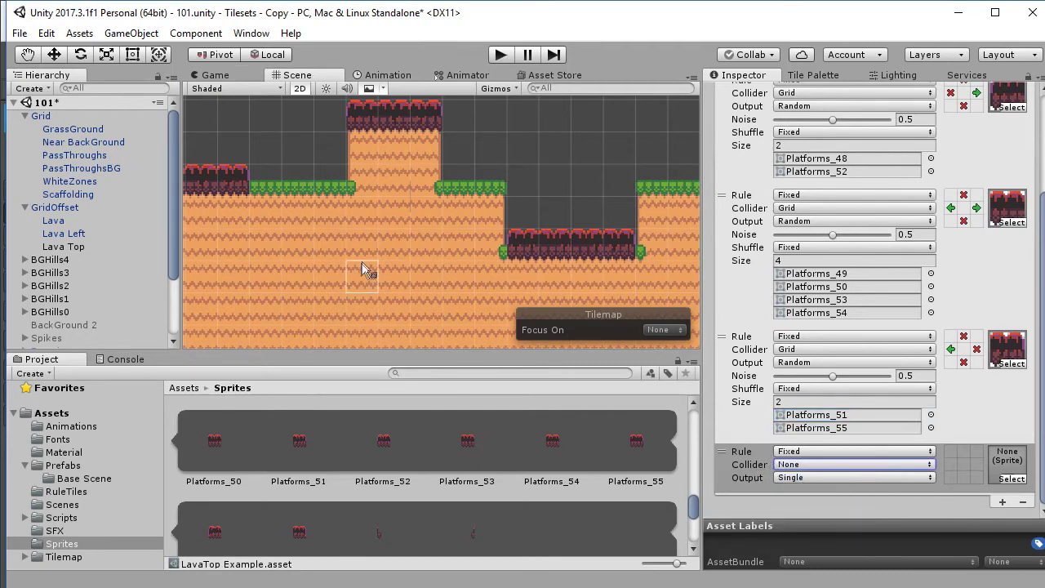
- Paint a tile into the gap between the two lava-top platforms
{"action": "middle_click_drag", "start_coordinate": [362, 273], "coordinate": [449, 305]}
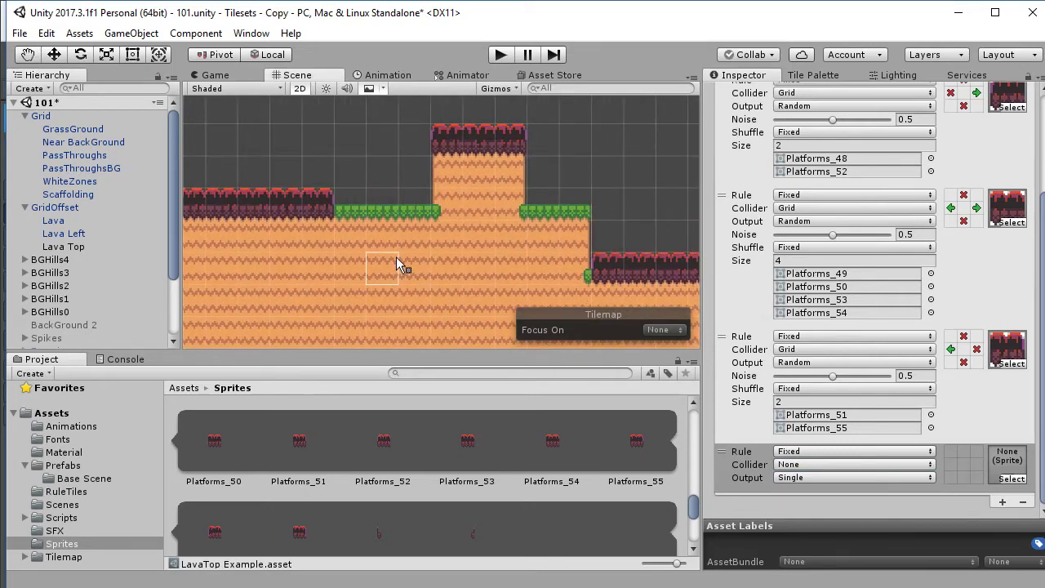
{"action": "middle_click_drag", "start_coordinate": [418, 247], "coordinate": [607, 239]}
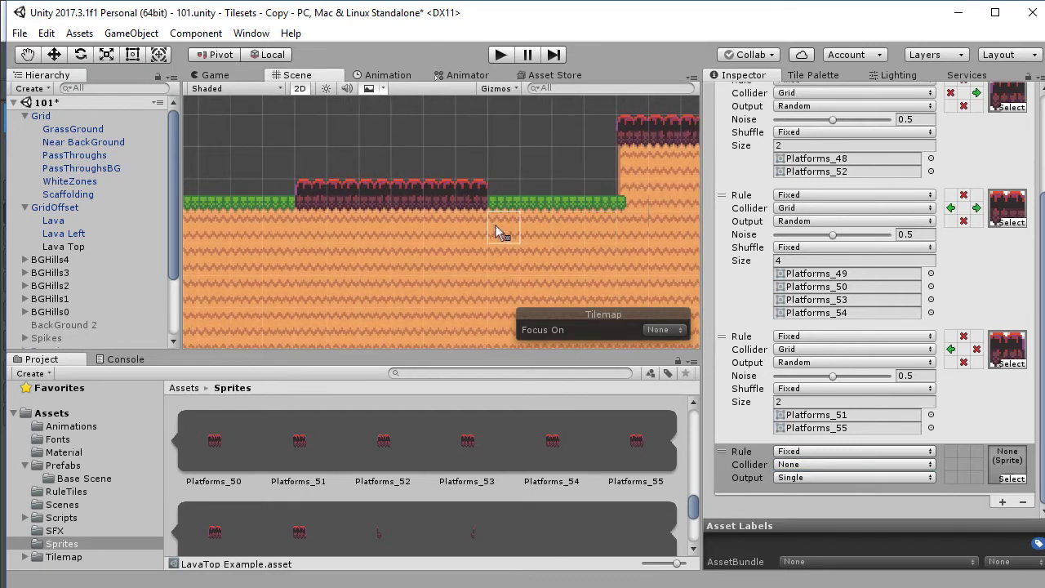
{"action": "left_click", "coordinate": [406, 235]}
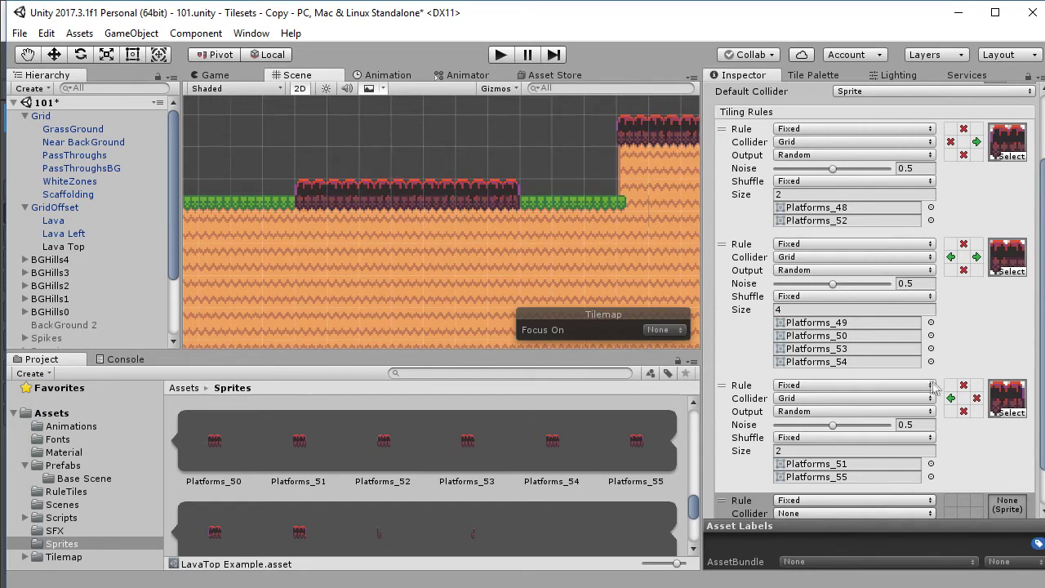
{"action": "scroll", "coordinate": [922, 438], "scroll_direction": "down", "scroll_amount": 3}
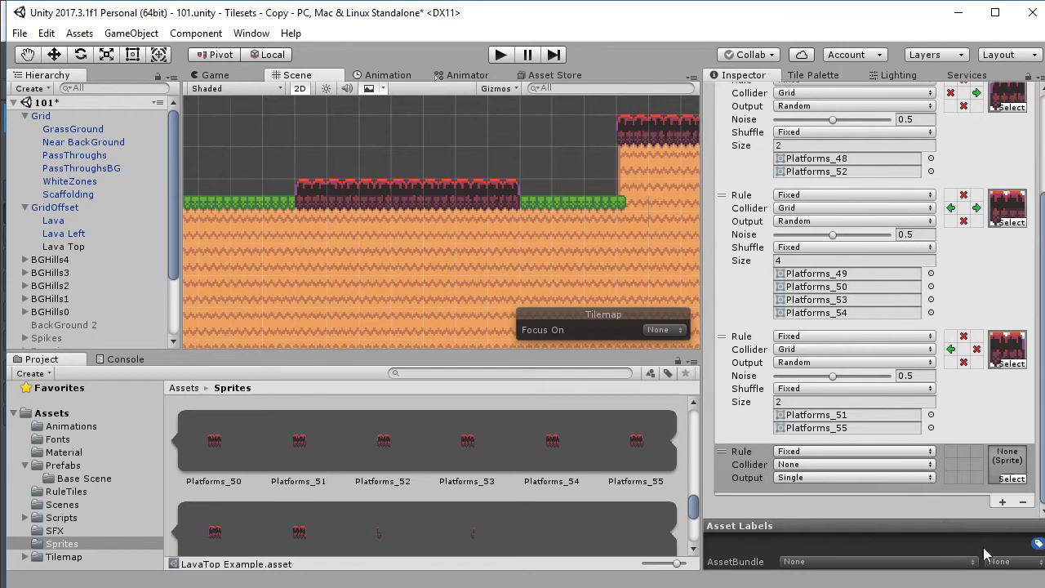
- Add a rule with sprite Platforms_56 and a Grid collider
{"action": "left_click", "coordinate": [1002, 503]}
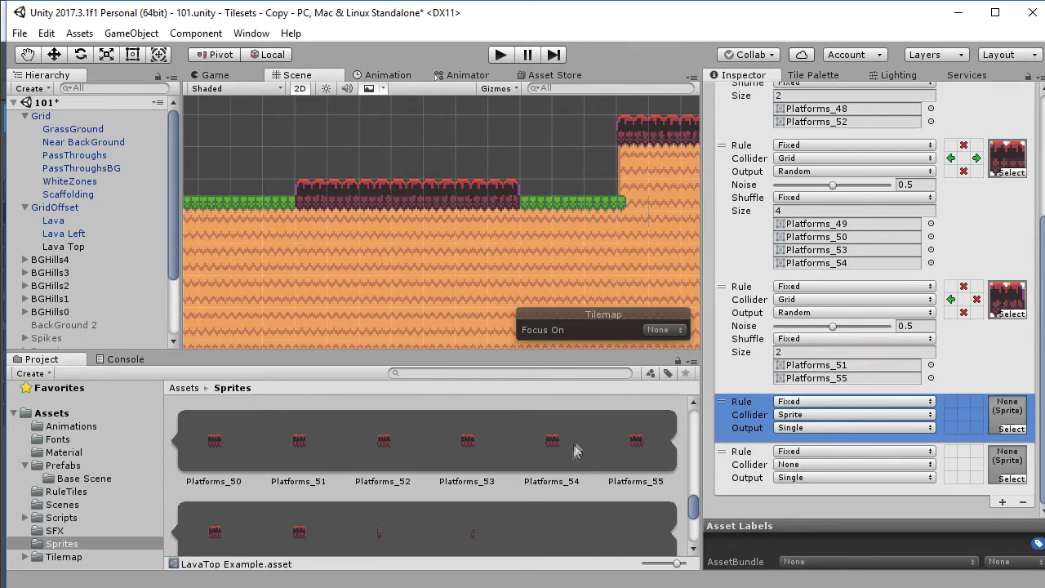
{"action": "left_click_drag", "start_coordinate": [214, 532], "coordinate": [1004, 418]}
{"action": "left_click", "coordinate": [849, 415]}
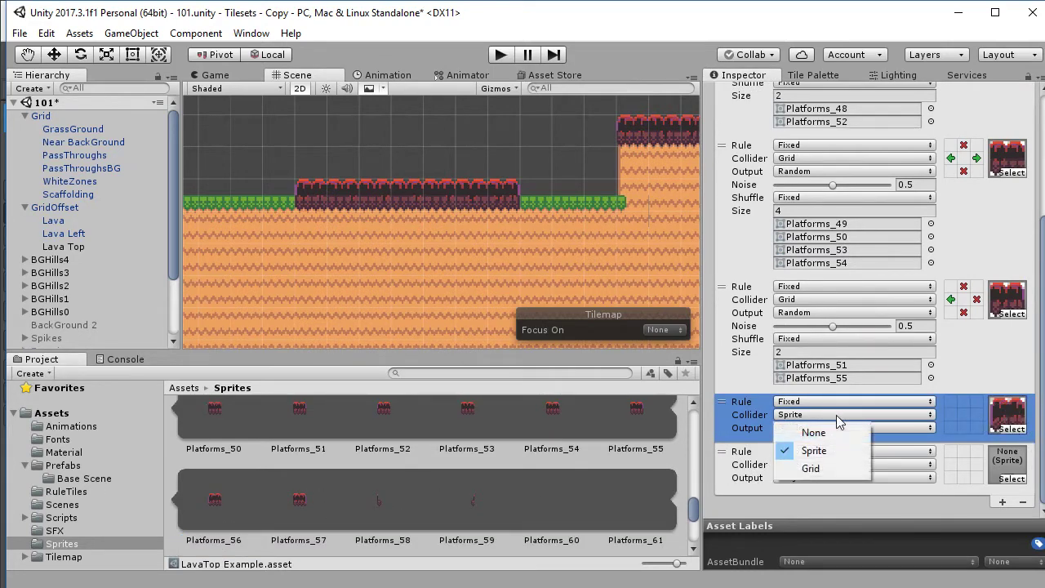
{"action": "left_click", "coordinate": [815, 470]}
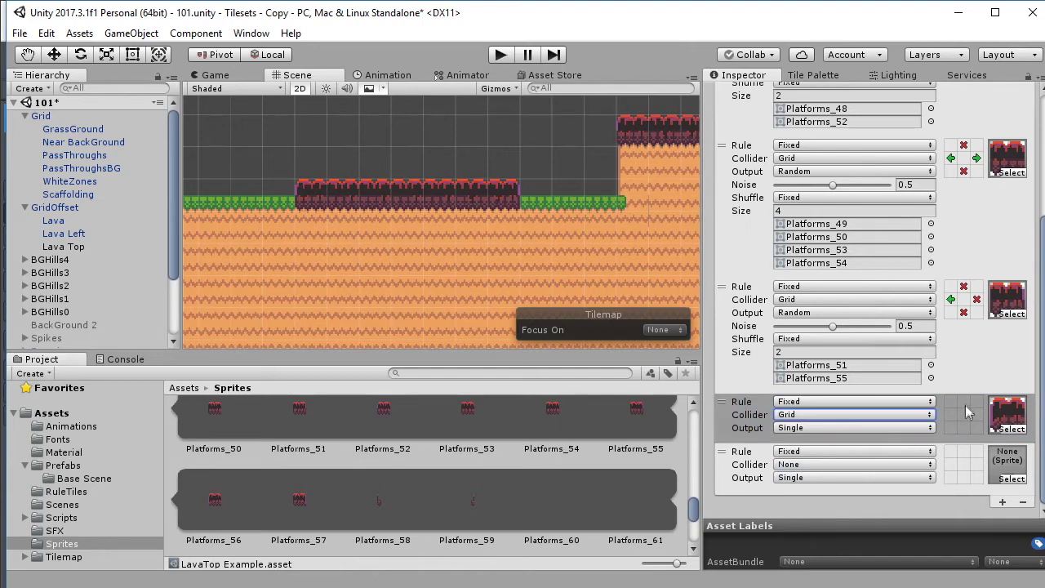
- Set the Platforms_56 rule to require no matching tile above or to the left
{"action": "middle_click_drag", "start_coordinate": [582, 213], "coordinate": [454, 286]}
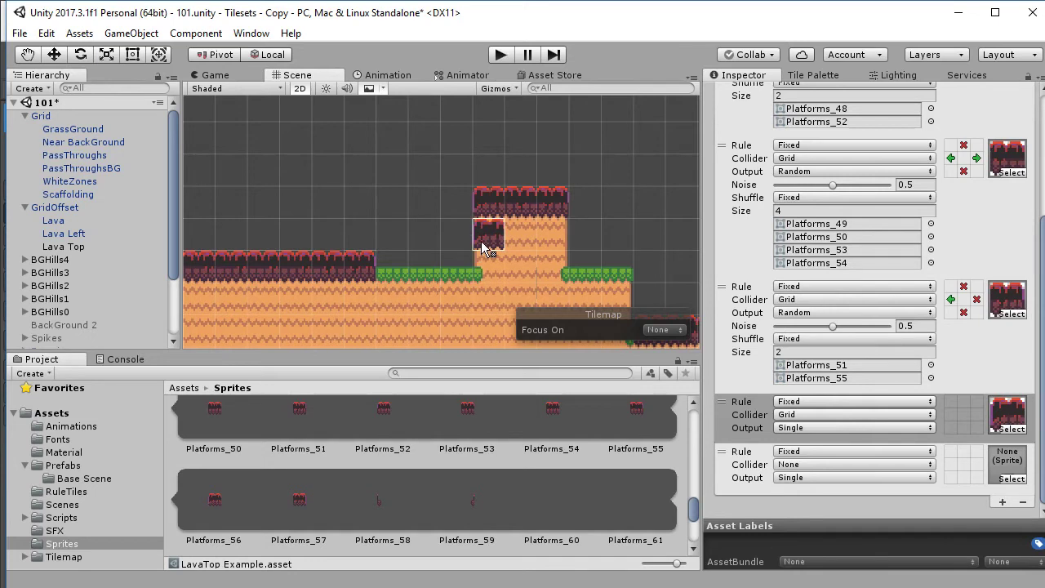
{"action": "left_click", "coordinate": [965, 402]}
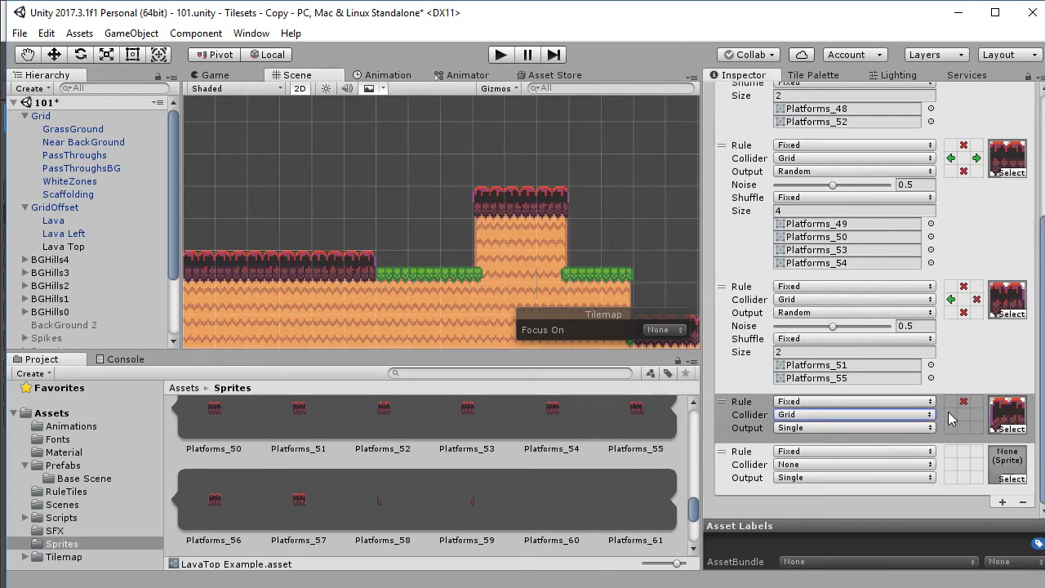
{"action": "double_click", "coordinate": [950, 414]}
{"action": "scroll", "coordinate": [426, 226], "scroll_direction": "up", "scroll_amount": 5}
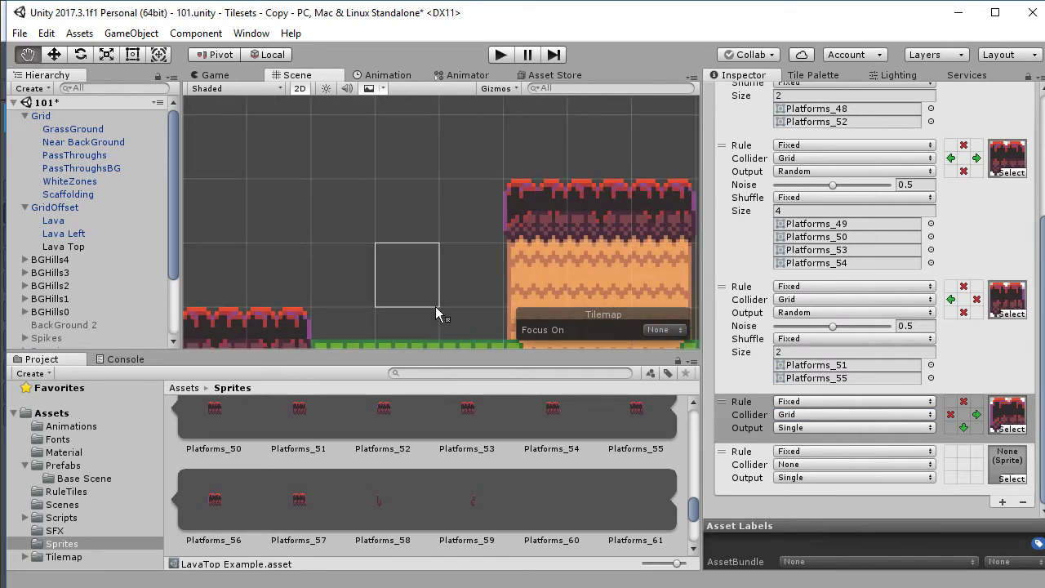
{"action": "middle_click_drag", "start_coordinate": [435, 306], "coordinate": [326, 248]}
- Add a Platforms_57 rule with no tile above, a tile below, and no collider
{"action": "left_click", "coordinate": [1002, 501]}
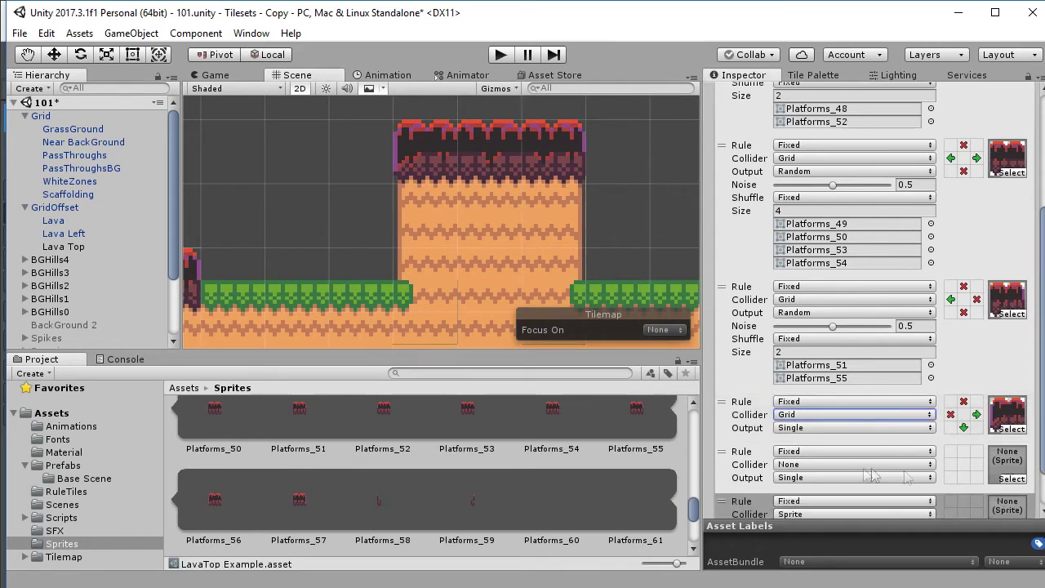
{"action": "scroll", "coordinate": [899, 368], "scroll_direction": "down", "scroll_amount": 3}
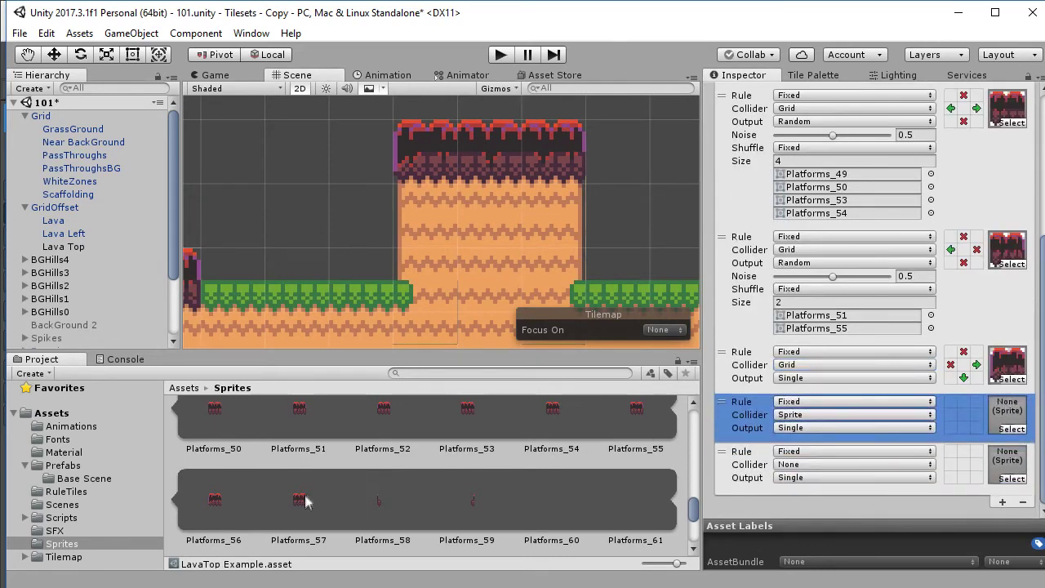
{"action": "left_click_drag", "start_coordinate": [303, 497], "coordinate": [1011, 413]}
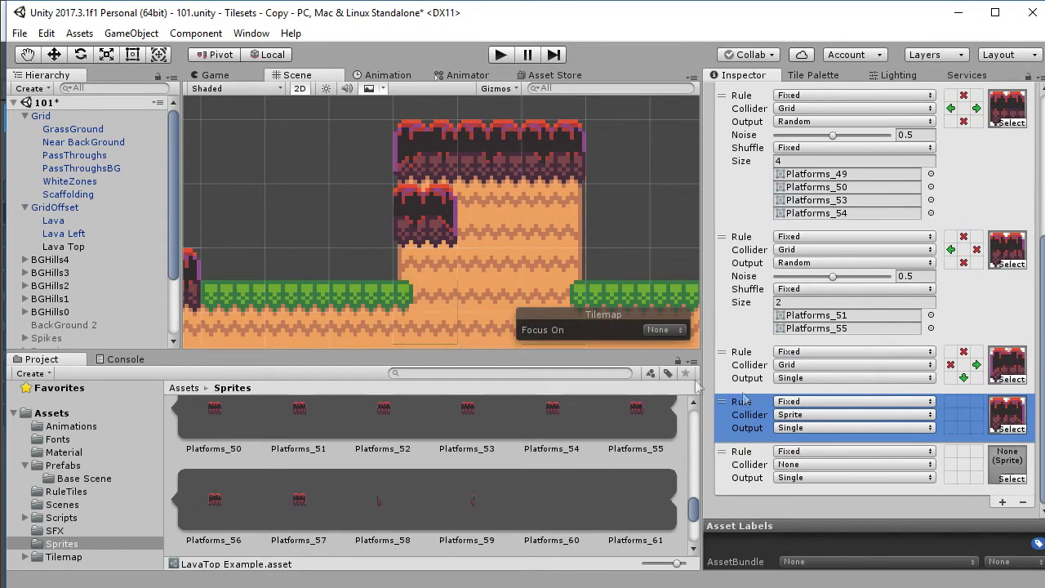
{"action": "right_click", "coordinate": [963, 401]}
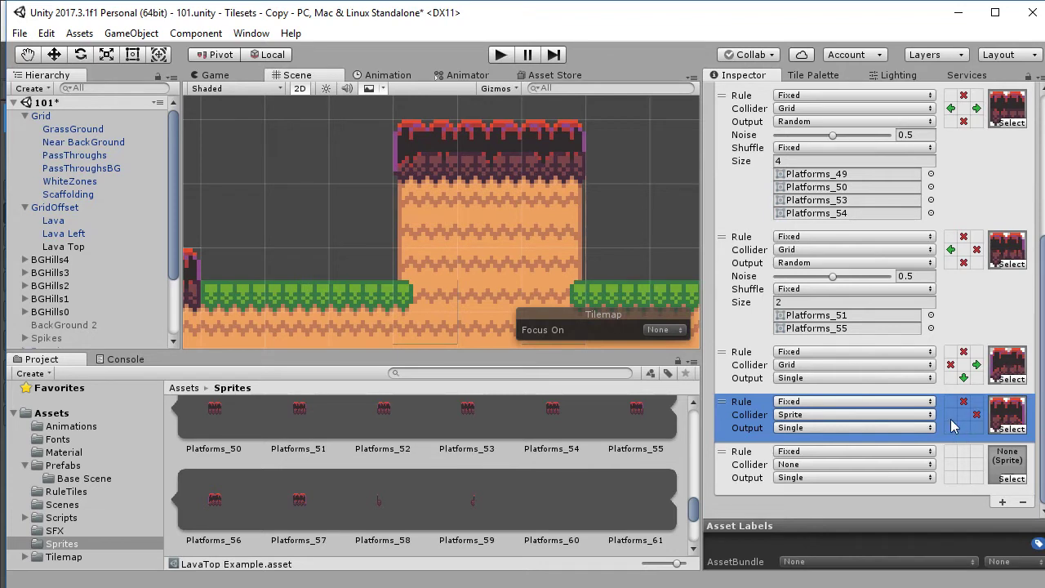
{"action": "left_click", "coordinate": [964, 427]}
{"action": "left_click", "coordinate": [817, 414]}
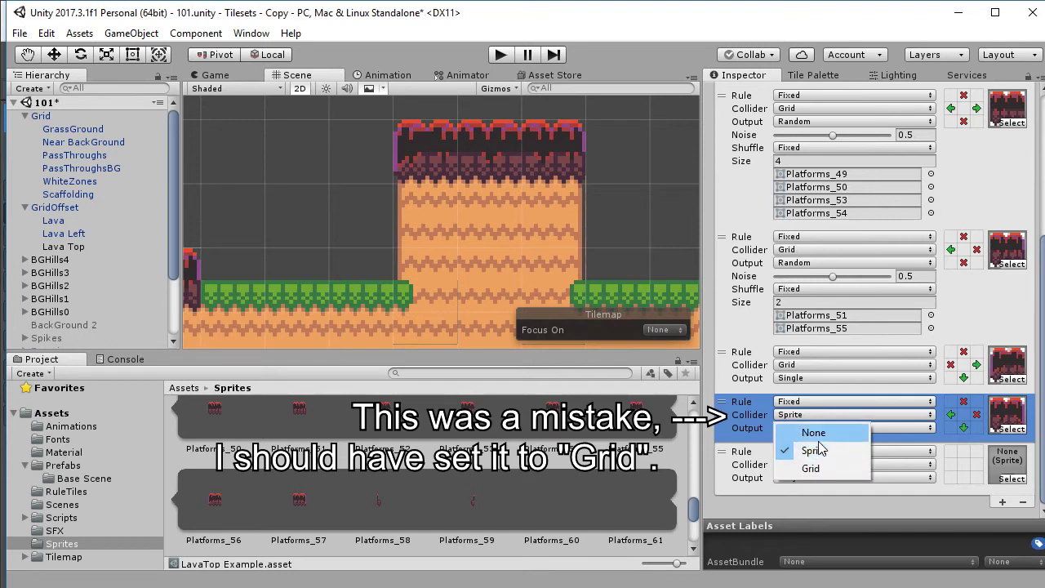
{"action": "left_click", "coordinate": [817, 434]}
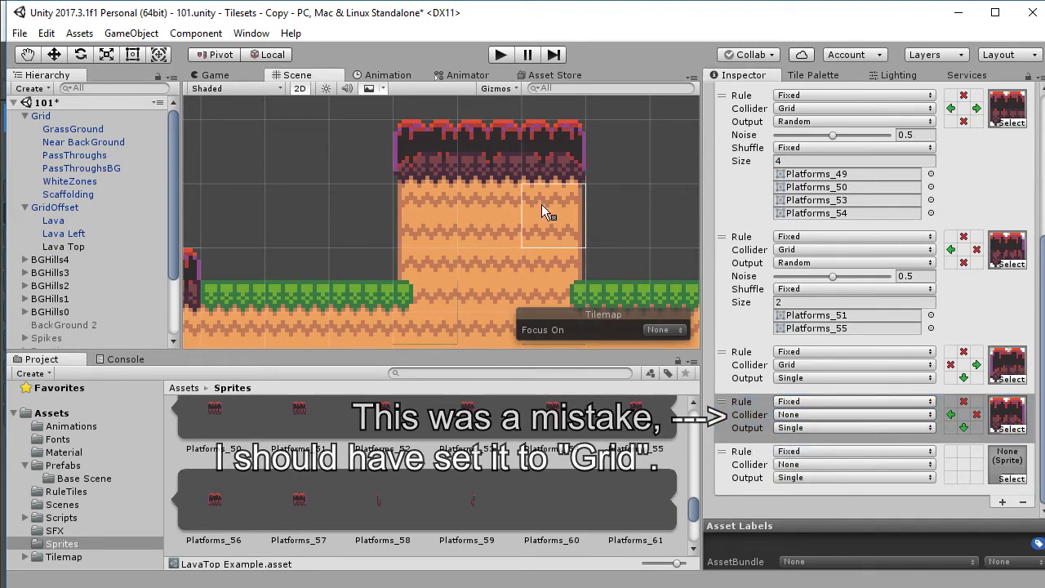
{"action": "mouse_move", "coordinate": [370, 325]}
{"action": "middle_mouse_down"}
{"action": "mouse_move", "coordinate": [414, 264]}
{"action": "mouse_move", "coordinate": [489, 209]}
{"action": "middle_mouse_up"}
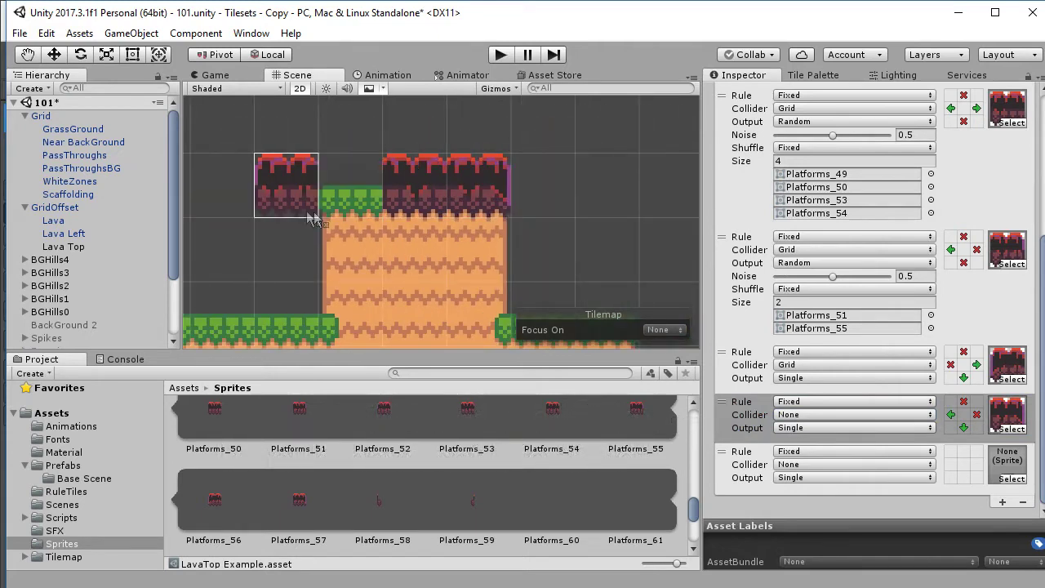
{"action": "middle_click_drag", "start_coordinate": [555, 262], "coordinate": [578, 243]}
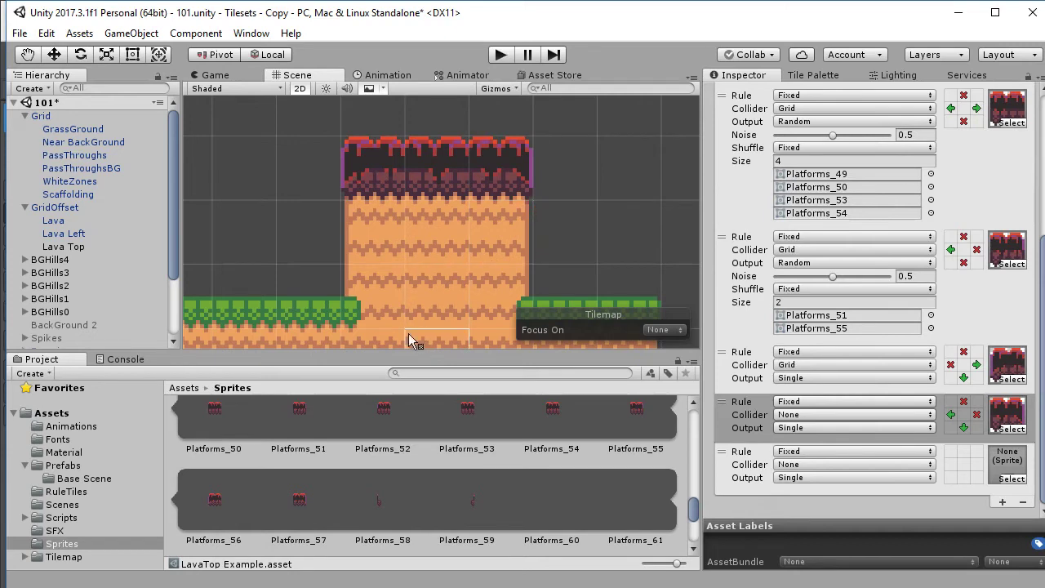
{"action": "mouse_move", "coordinate": [343, 329]}
{"action": "middle_mouse_down"}
{"action": "mouse_move", "coordinate": [392, 327]}
{"action": "mouse_move", "coordinate": [490, 273]}
{"action": "mouse_move", "coordinate": [474, 252]}
{"action": "mouse_move", "coordinate": [402, 257]}
{"action": "middle_mouse_up"}
{"action": "scroll", "coordinate": [490, 272], "scroll_direction": "down", "scroll_amount": 2}
{"action": "middle_click_drag", "start_coordinate": [471, 276], "coordinate": [445, 300]}
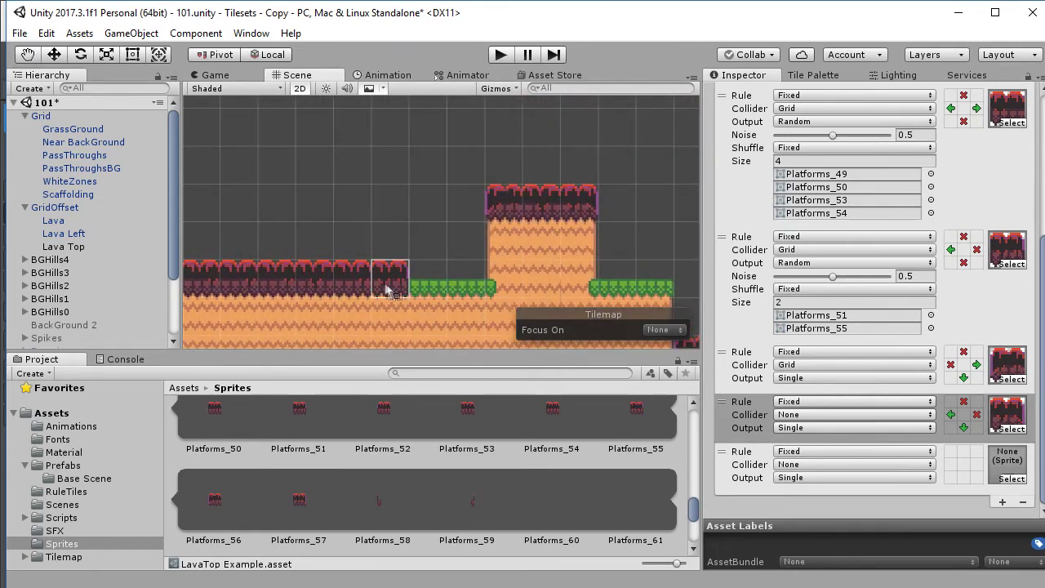
{"action": "middle_click_drag", "start_coordinate": [411, 314], "coordinate": [335, 243]}
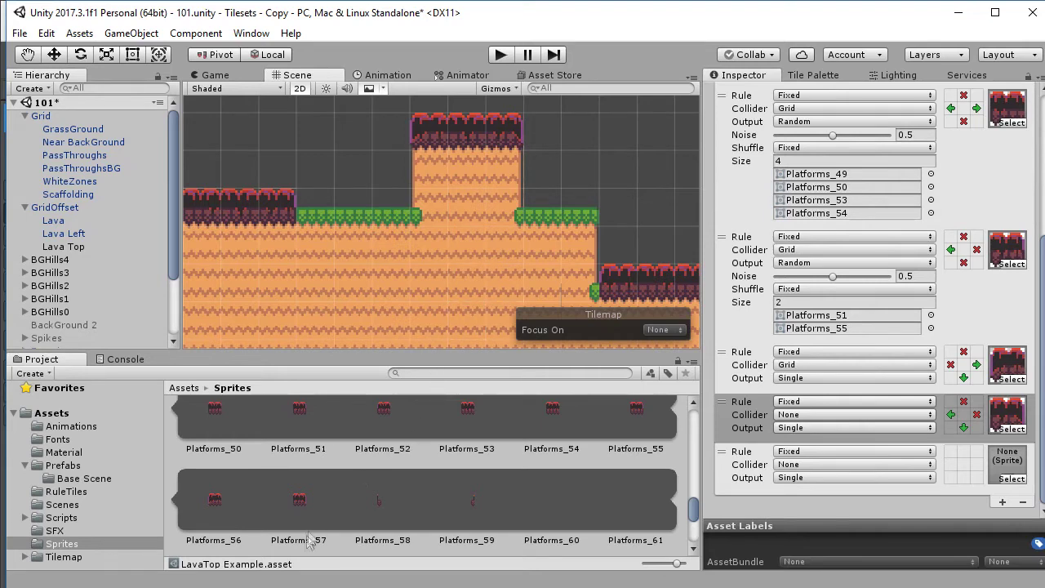
- Assign the Platforms_43 helper sprite to the default LavaTop rule and check the level
{"action": "scroll", "coordinate": [418, 476], "scroll_direction": "up", "scroll_amount": 5}
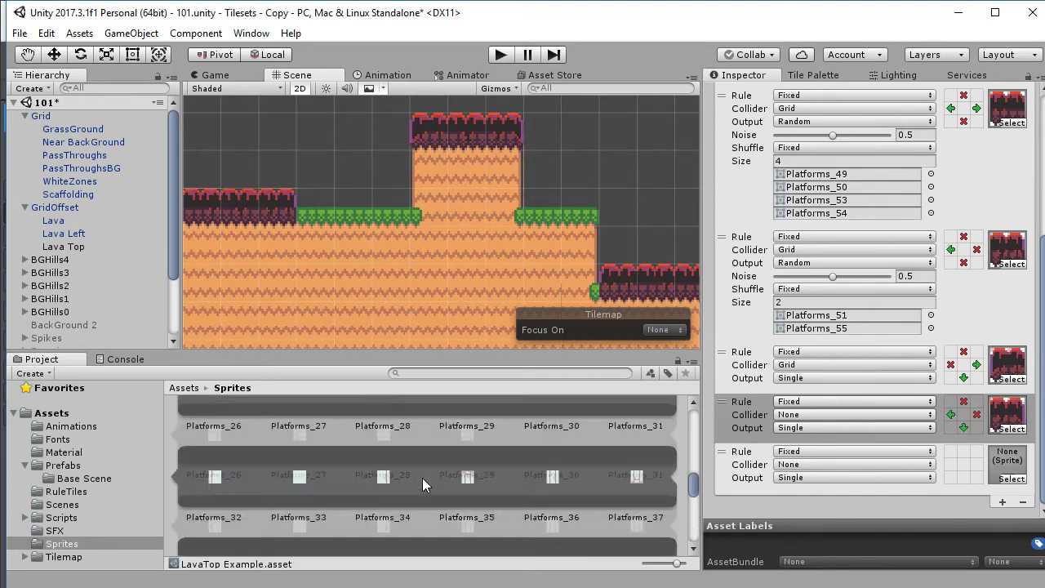
{"action": "scroll", "coordinate": [422, 478], "scroll_direction": "down", "scroll_amount": 2}
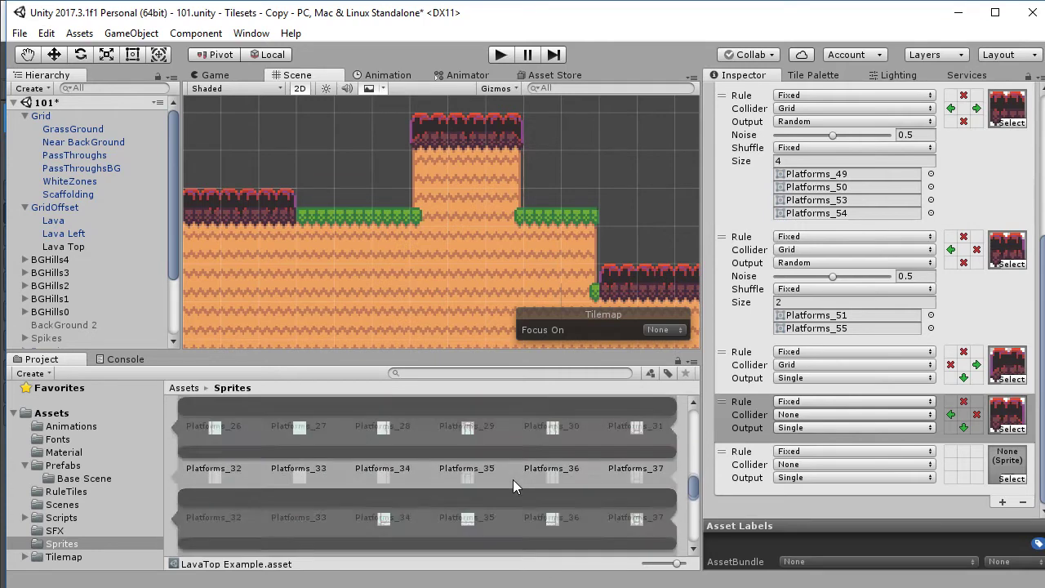
{"action": "left_click_drag", "start_coordinate": [637, 522], "coordinate": [1007, 463]}
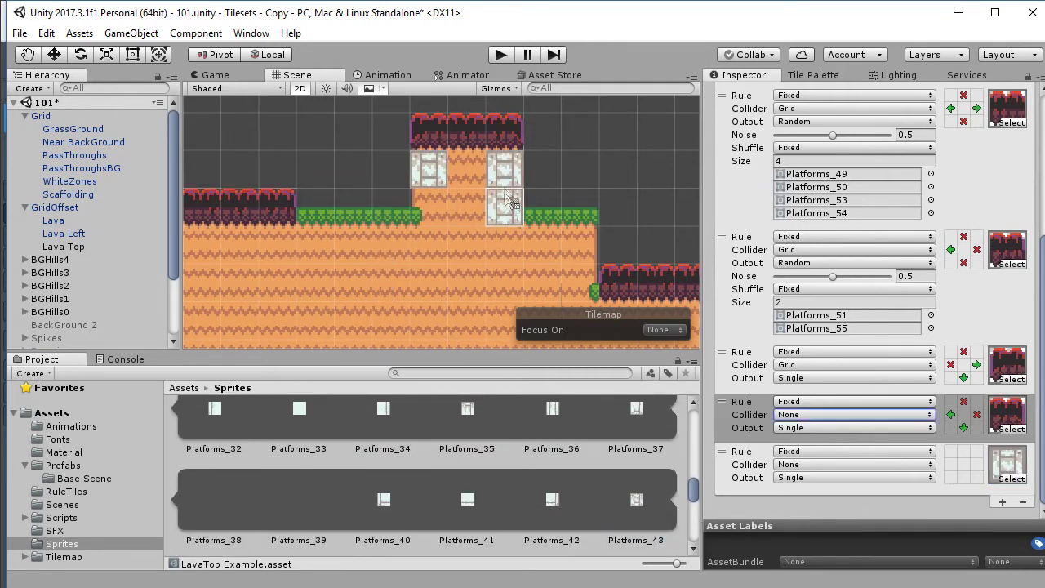
{"action": "middle_click_drag", "start_coordinate": [488, 243], "coordinate": [341, 244]}
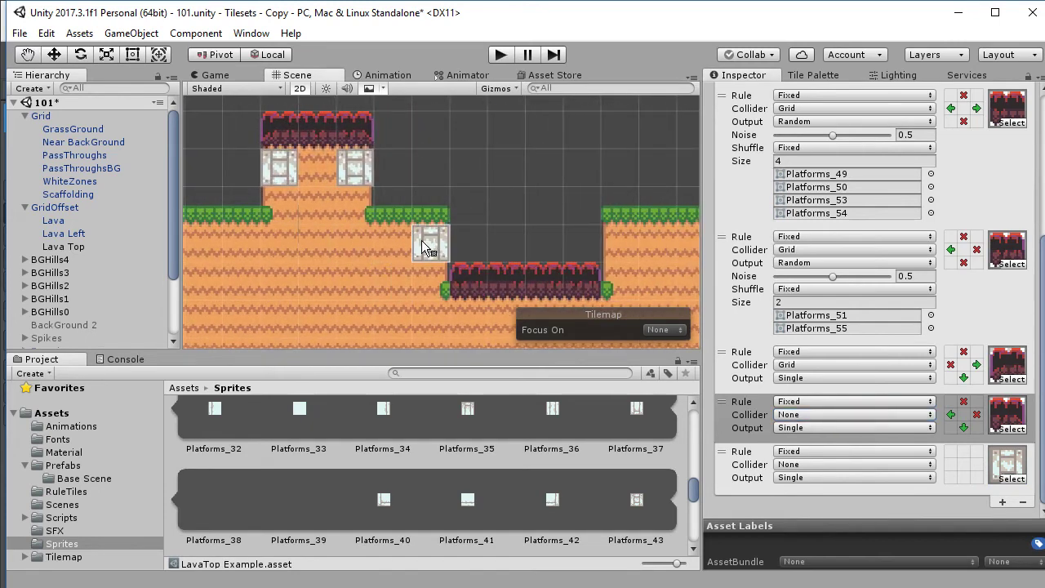
{"action": "middle_click_drag", "start_coordinate": [421, 240], "coordinate": [371, 188]}
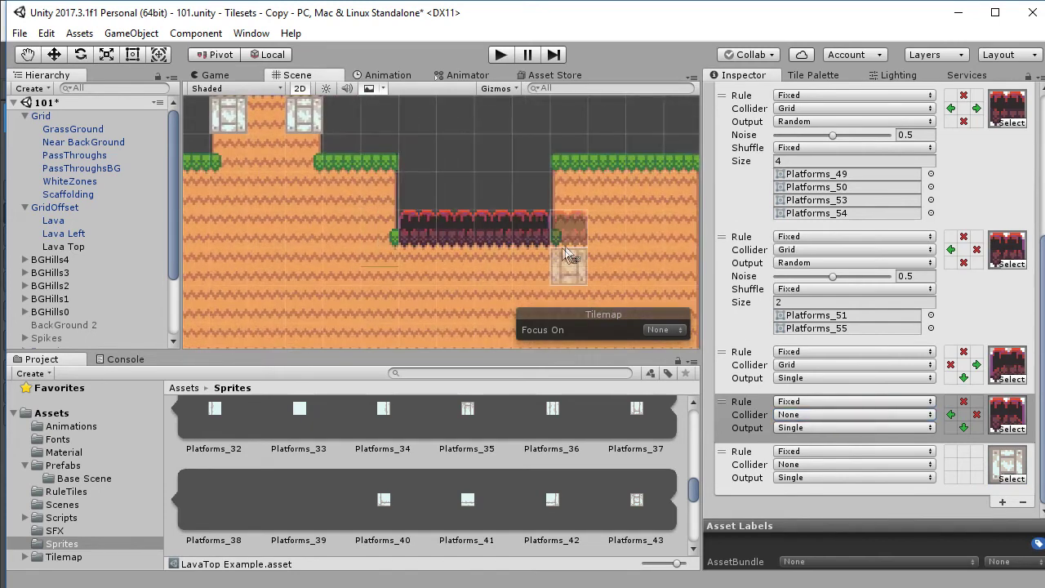
{"action": "left_click", "coordinate": [1001, 502]}
- Move the new rule up and give it Platforms_58, a left-neighbour condition and a Grid collider
{"action": "left_click_drag", "start_coordinate": [726, 505], "coordinate": [732, 454]}
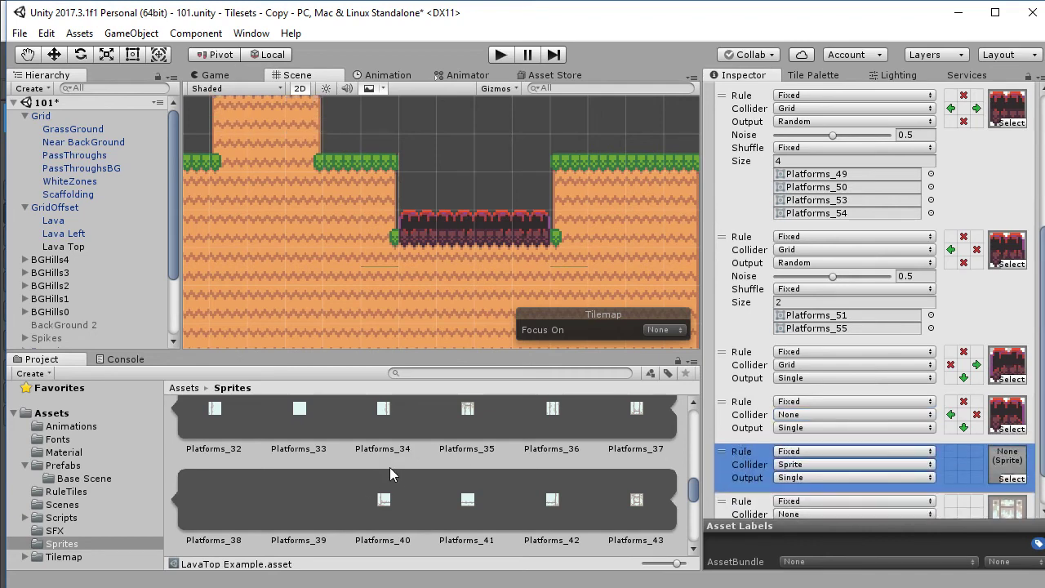
{"action": "scroll", "coordinate": [366, 474], "scroll_direction": "down", "scroll_amount": 3}
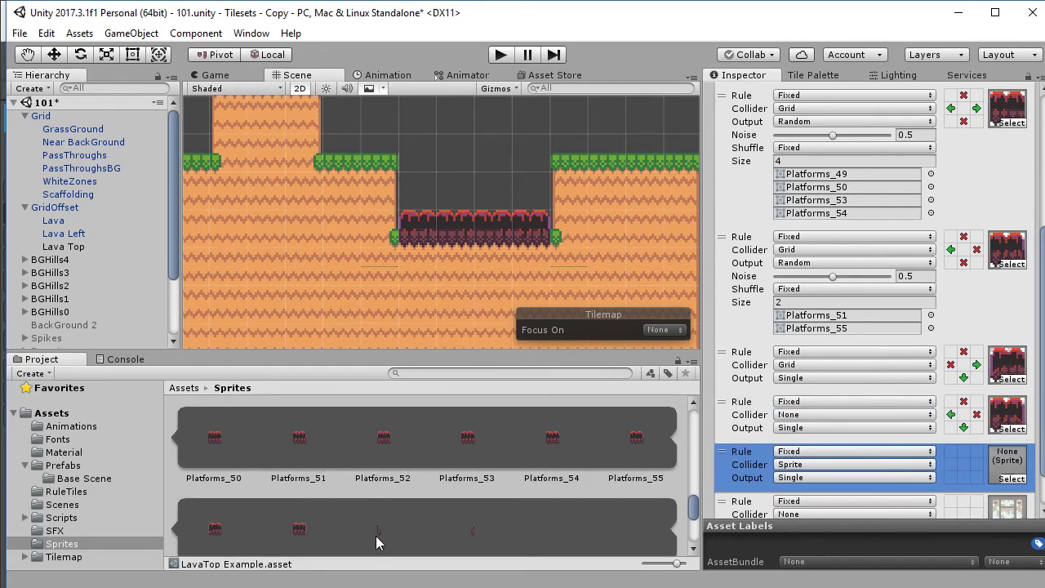
{"action": "left_click_drag", "start_coordinate": [375, 536], "coordinate": [1007, 463]}
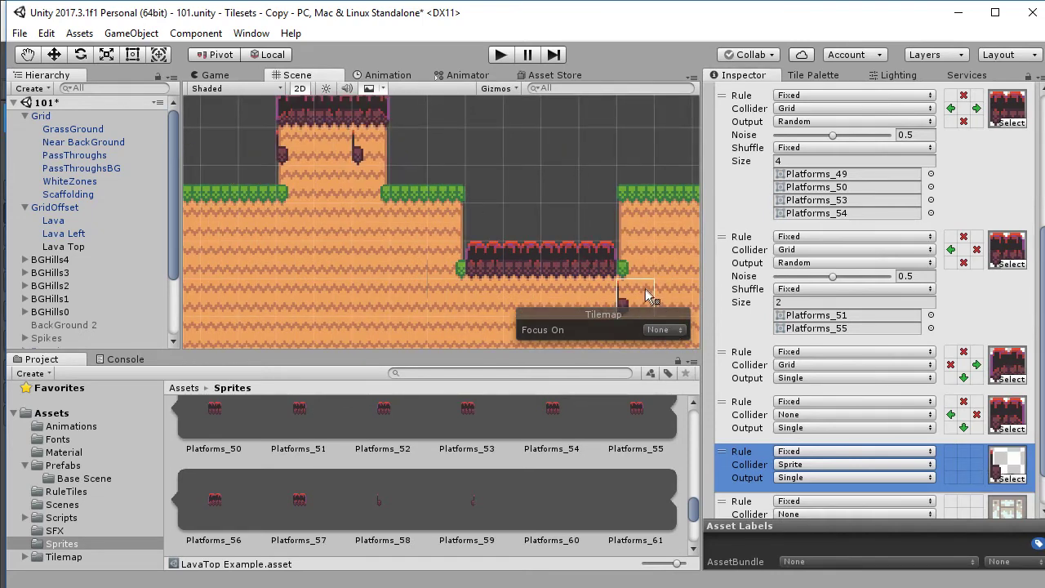
{"action": "left_click", "coordinate": [951, 466]}
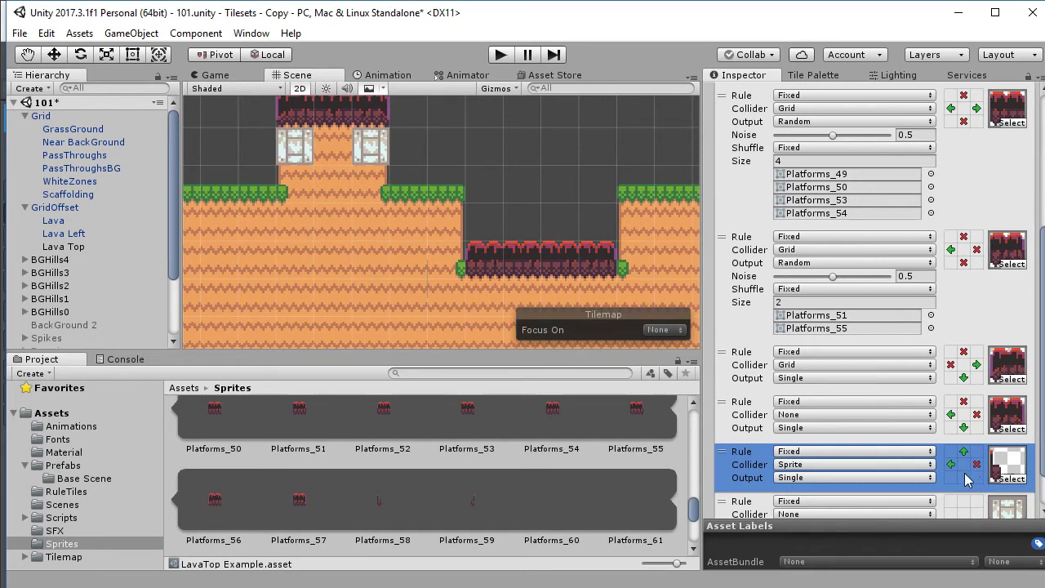
{"action": "left_click", "coordinate": [906, 464]}
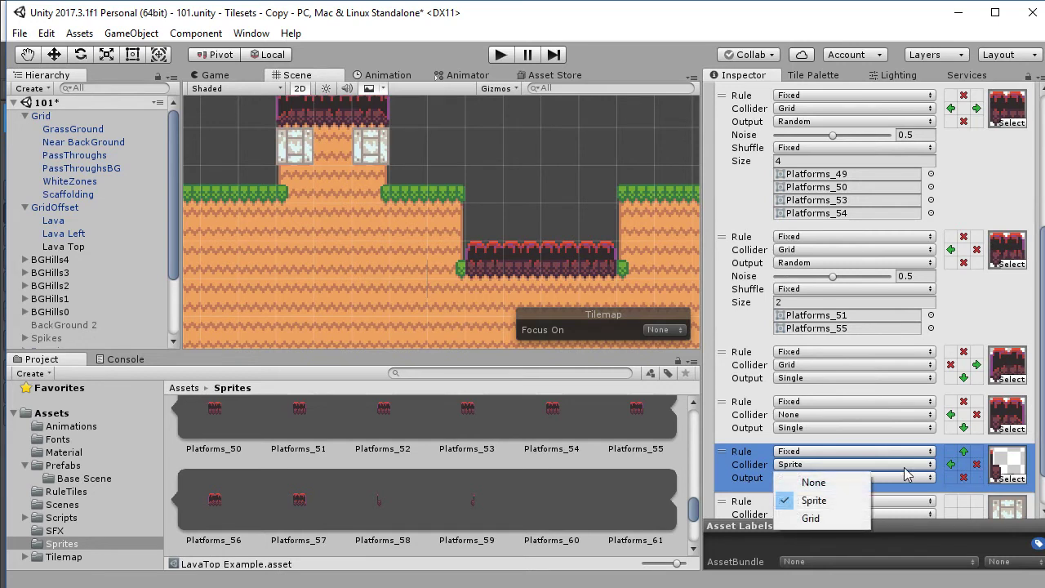
{"action": "left_click", "coordinate": [816, 514]}
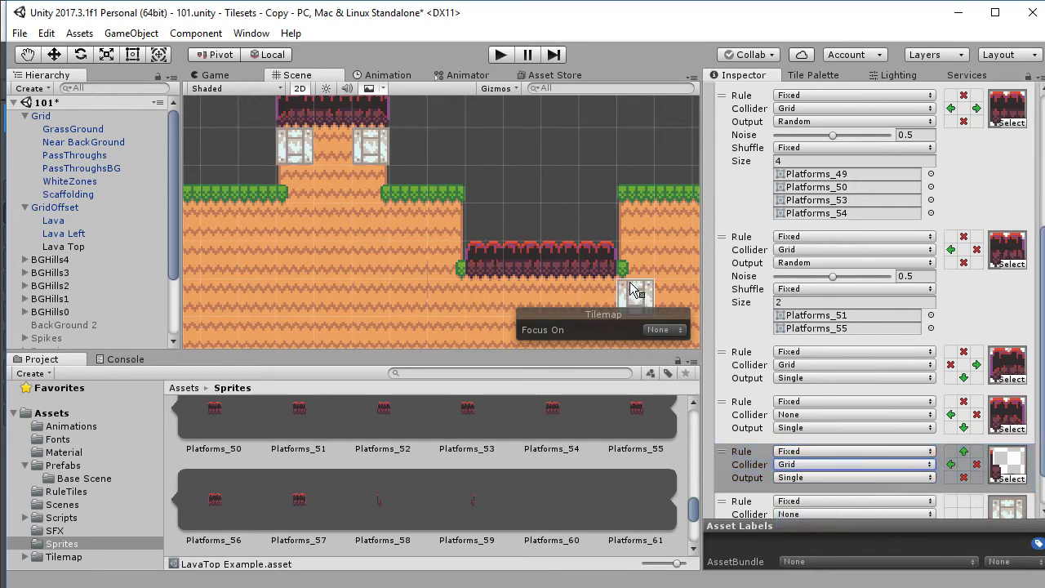
- Paint a test tile on the lower platform to check the Platforms_58 rule
{"action": "mouse_move", "coordinate": [634, 273]}
{"action": "middle_mouse_down"}
{"action": "mouse_move", "coordinate": [618, 275]}
{"action": "mouse_move", "coordinate": [543, 225]}
{"action": "mouse_move", "coordinate": [514, 253]}
{"action": "middle_mouse_up"}
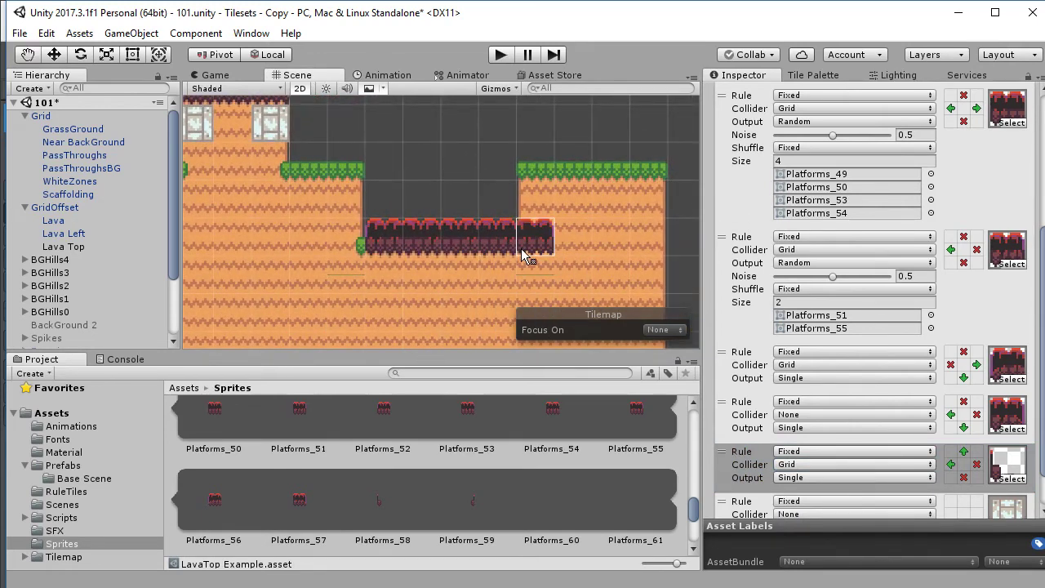
{"action": "left_click", "coordinate": [535, 200]}
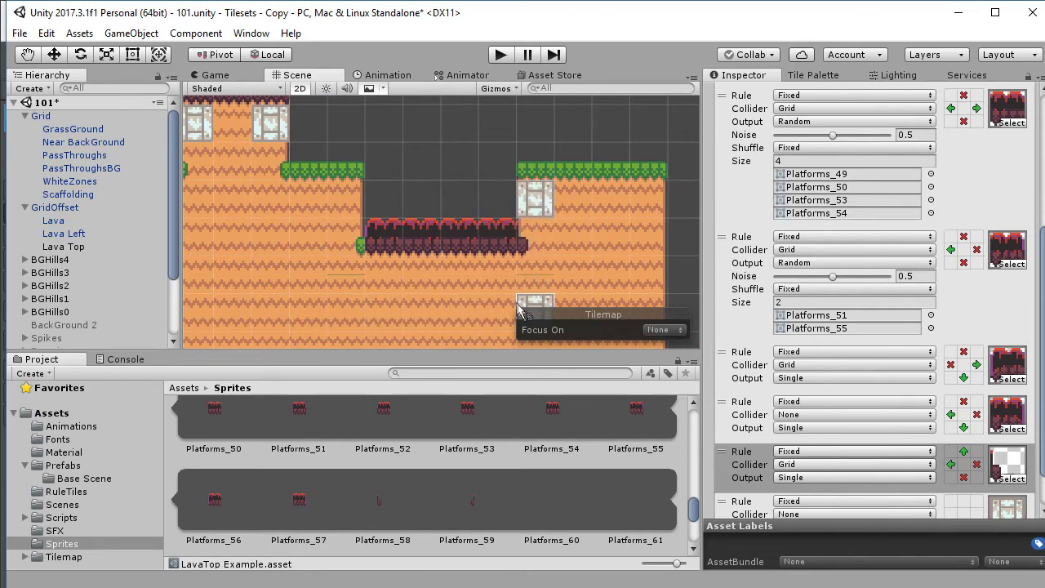
{"action": "scroll", "coordinate": [825, 433], "scroll_direction": "down", "scroll_amount": 3}
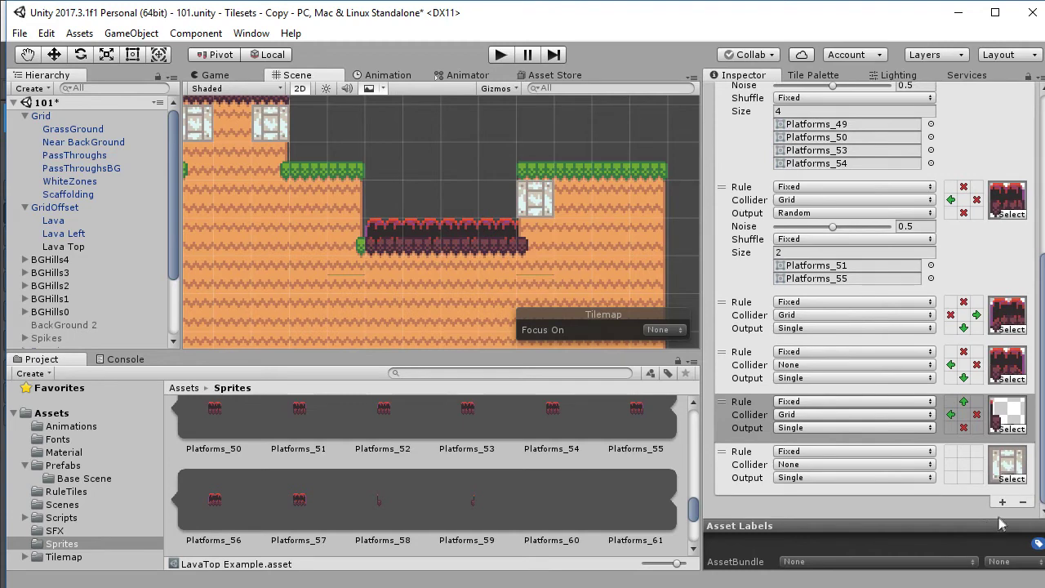
- Place the new rule above the corner rule with top and right neighbours, Platforms_59 and a Grid collider
{"action": "left_click_drag", "start_coordinate": [965, 500], "coordinate": [964, 450]}
{"action": "left_click", "coordinate": [963, 452]}
{"action": "left_click", "coordinate": [976, 464]}
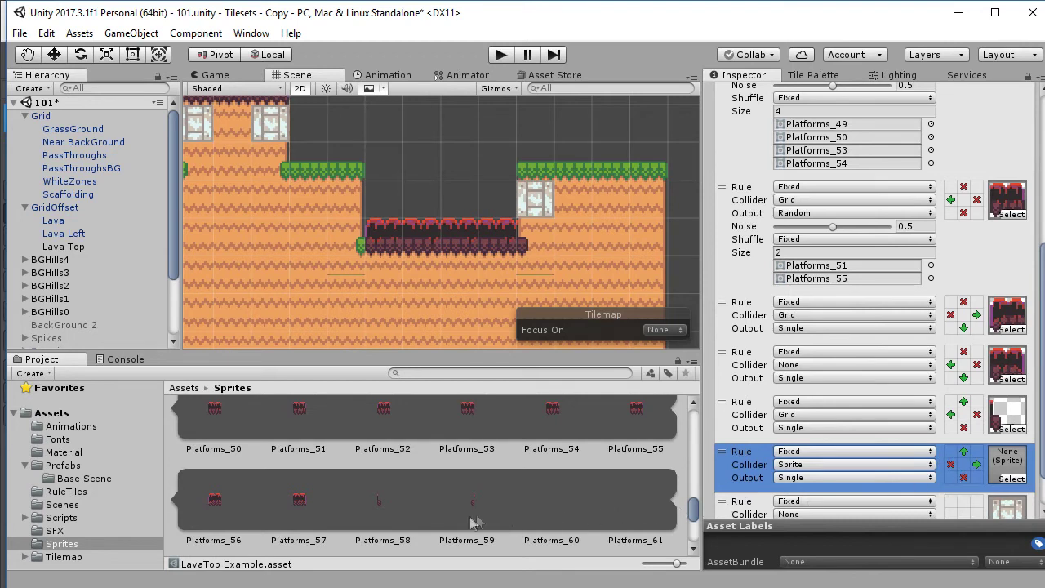
{"action": "left_click_drag", "start_coordinate": [476, 510], "coordinate": [1009, 462]}
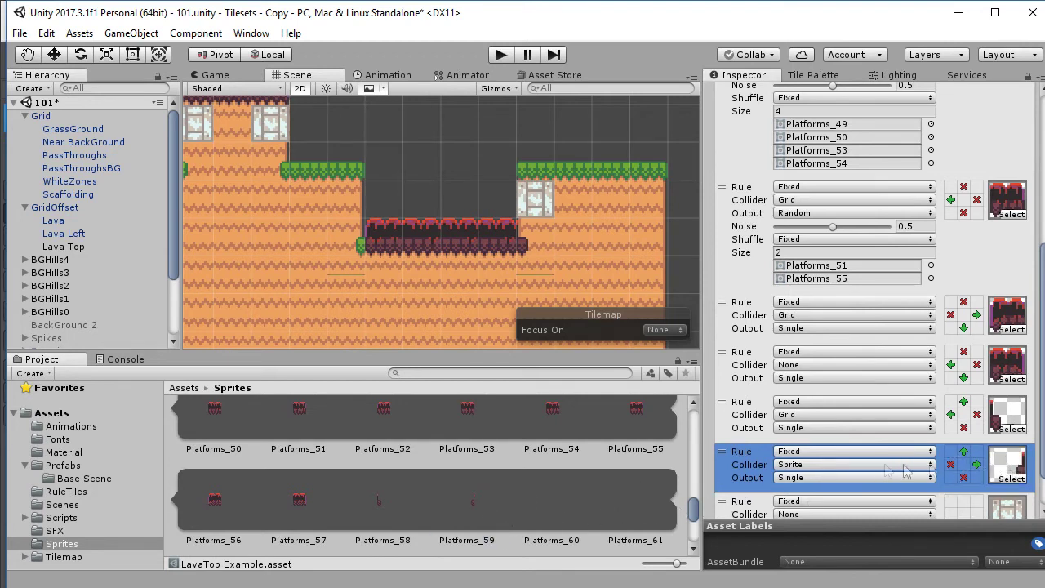
{"action": "left_click", "coordinate": [811, 465]}
{"action": "left_click", "coordinate": [811, 518]}
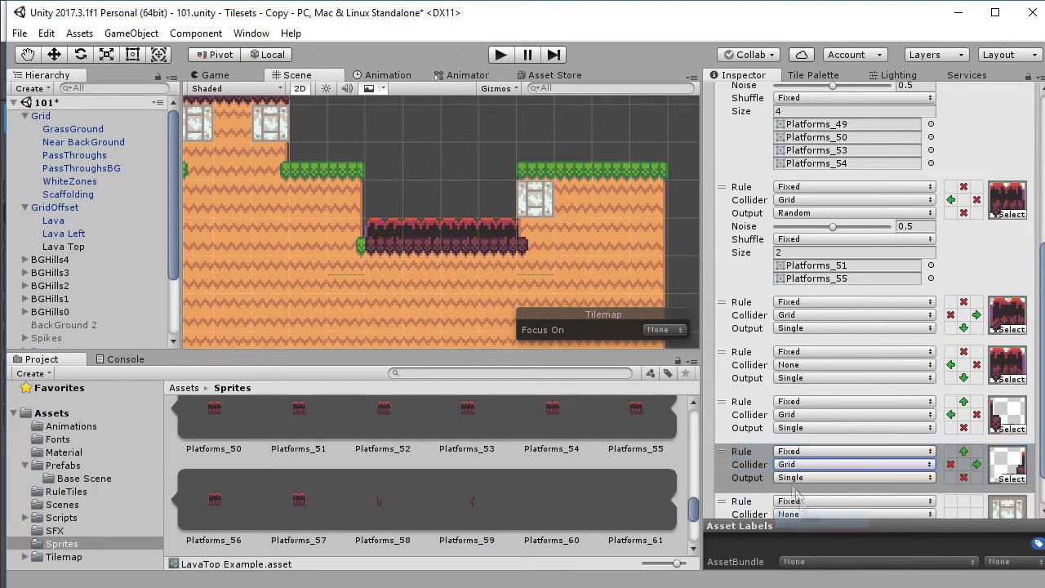
- Paint a column of test tiles and look over the platforms to check the rules
{"action": "mouse_move", "coordinate": [346, 278]}
{"action": "left_mouse_down"}
{"action": "mouse_move", "coordinate": [347, 200]}
{"action": "mouse_move", "coordinate": [359, 288]}
{"action": "left_mouse_up"}
{"action": "mouse_move", "coordinate": [359, 287]}
{"action": "middle_mouse_down"}
{"action": "mouse_move", "coordinate": [441, 327]}
{"action": "mouse_move", "coordinate": [397, 297]}
{"action": "mouse_move", "coordinate": [428, 273]}
{"action": "mouse_move", "coordinate": [390, 271]}
{"action": "middle_mouse_up"}
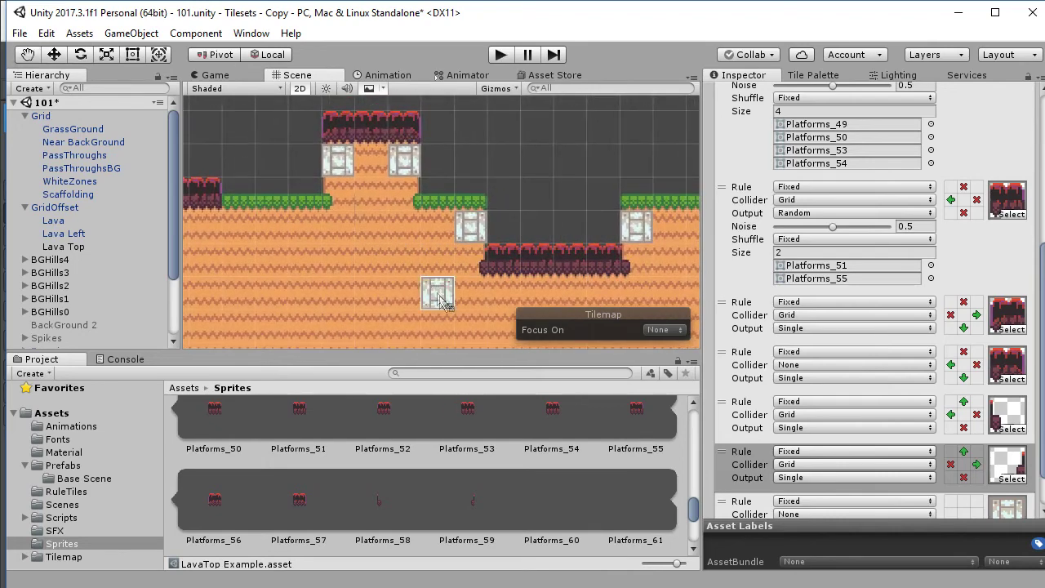
{"action": "mouse_move", "coordinate": [397, 321]}
{"action": "middle_mouse_down"}
{"action": "mouse_move", "coordinate": [373, 287]}
{"action": "mouse_move", "coordinate": [447, 274]}
{"action": "mouse_move", "coordinate": [387, 286]}
{"action": "middle_mouse_up"}
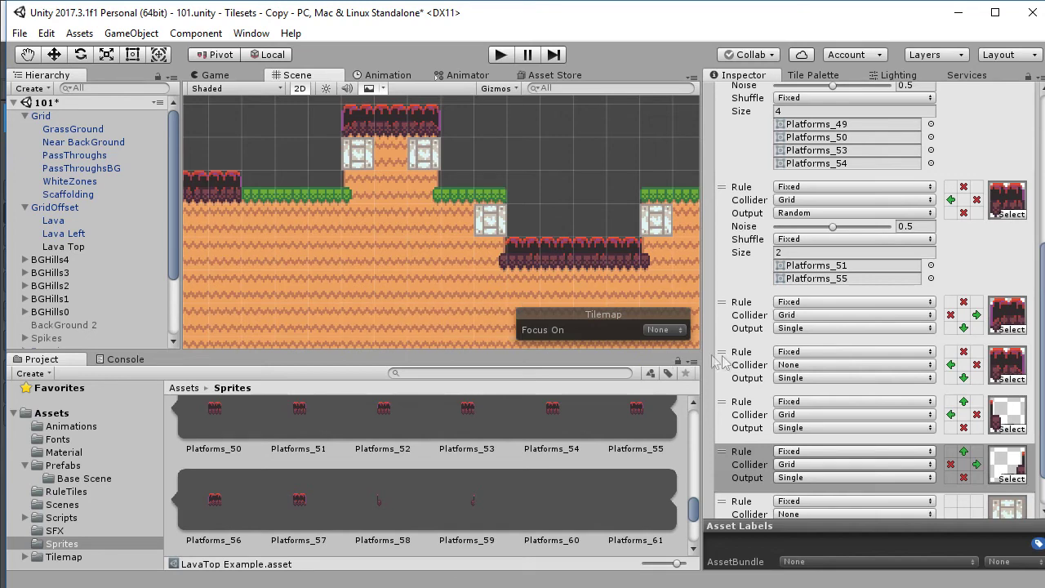
- Set the default rule's sprite to None so the helper tiles become invisible
{"action": "scroll", "coordinate": [884, 433], "scroll_direction": "down", "scroll_amount": 3}
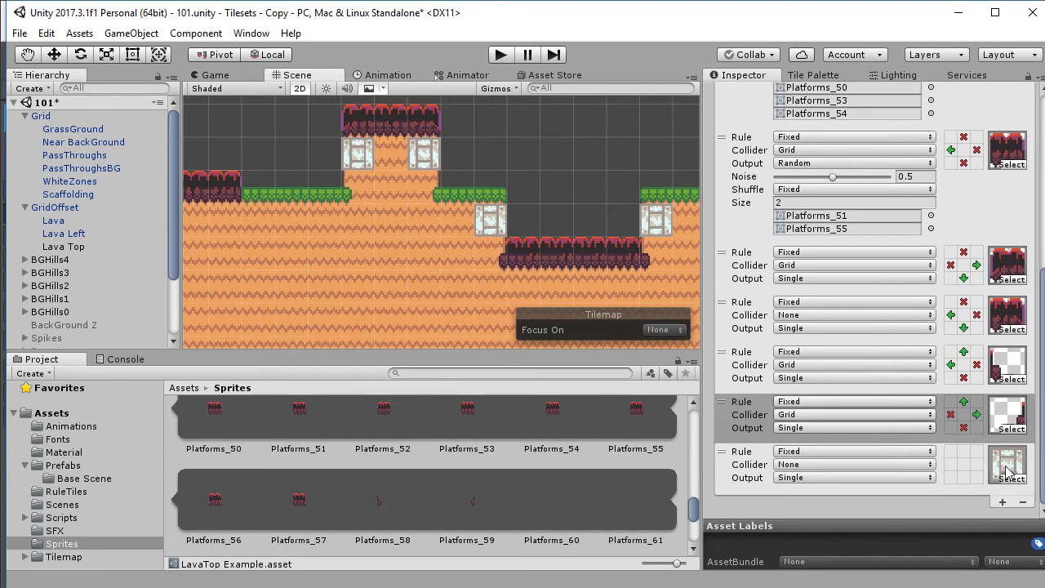
{"action": "left_click", "coordinate": [1007, 471]}
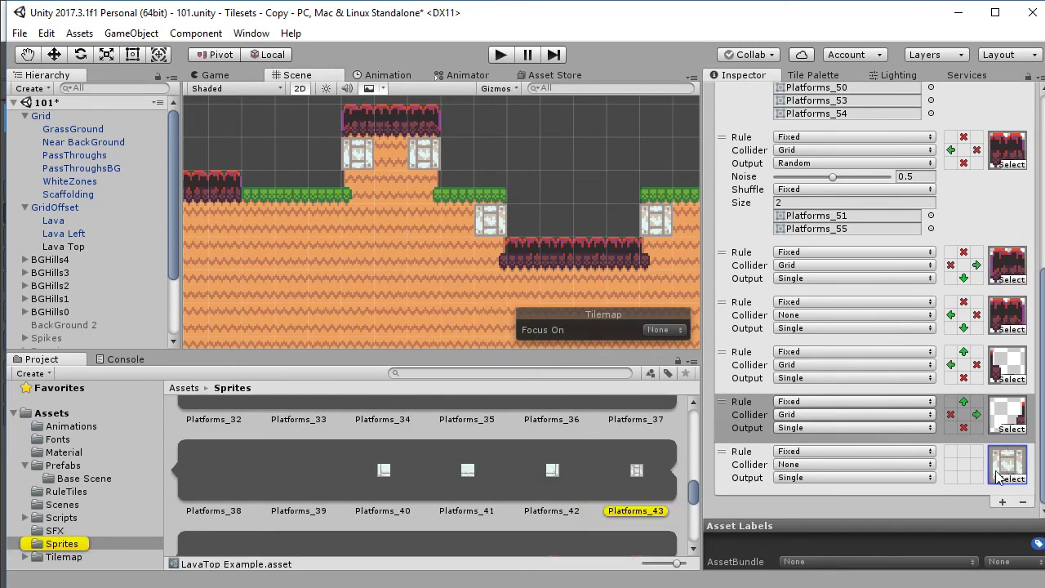
{"action": "key", "text": "Delete"}
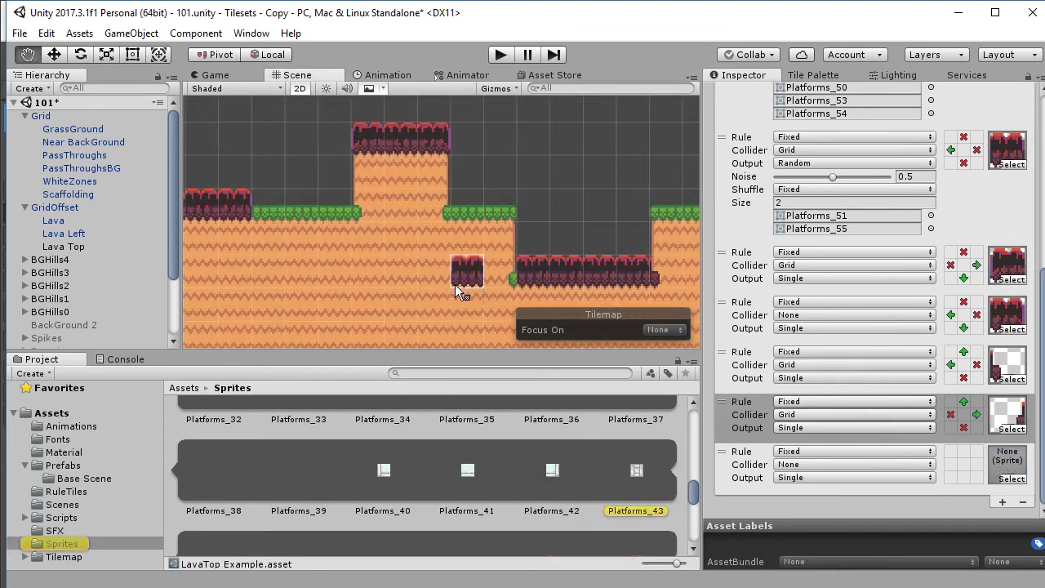
- Paint LavaTop tiles over the grass along the right pillar's top
{"action": "middle_click_drag", "start_coordinate": [415, 292], "coordinate": [379, 273]}
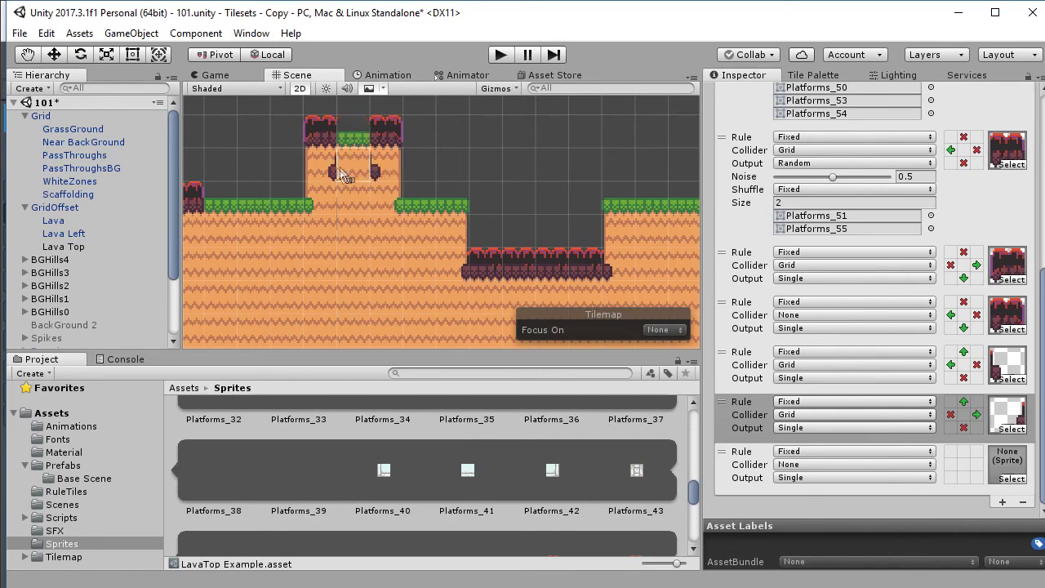
{"action": "mouse_move", "coordinate": [345, 263]}
{"action": "middle_mouse_down"}
{"action": "mouse_move", "coordinate": [425, 289]}
{"action": "mouse_move", "coordinate": [416, 247]}
{"action": "mouse_move", "coordinate": [508, 257]}
{"action": "mouse_move", "coordinate": [501, 263]}
{"action": "mouse_move", "coordinate": [360, 263]}
{"action": "mouse_move", "coordinate": [582, 178]}
{"action": "middle_mouse_up"}
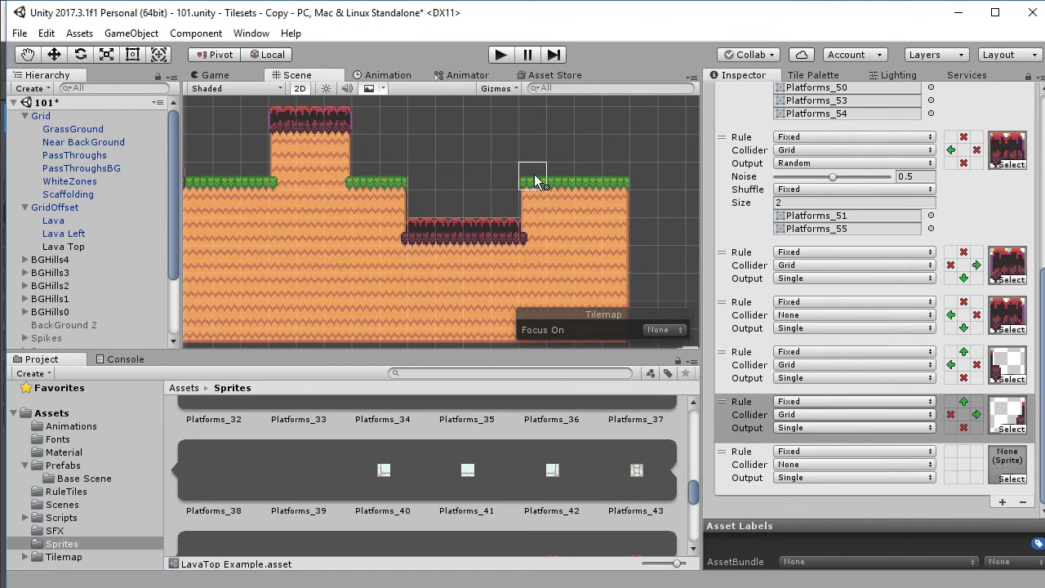
{"action": "left_click_drag", "start_coordinate": [535, 181], "coordinate": [611, 171]}
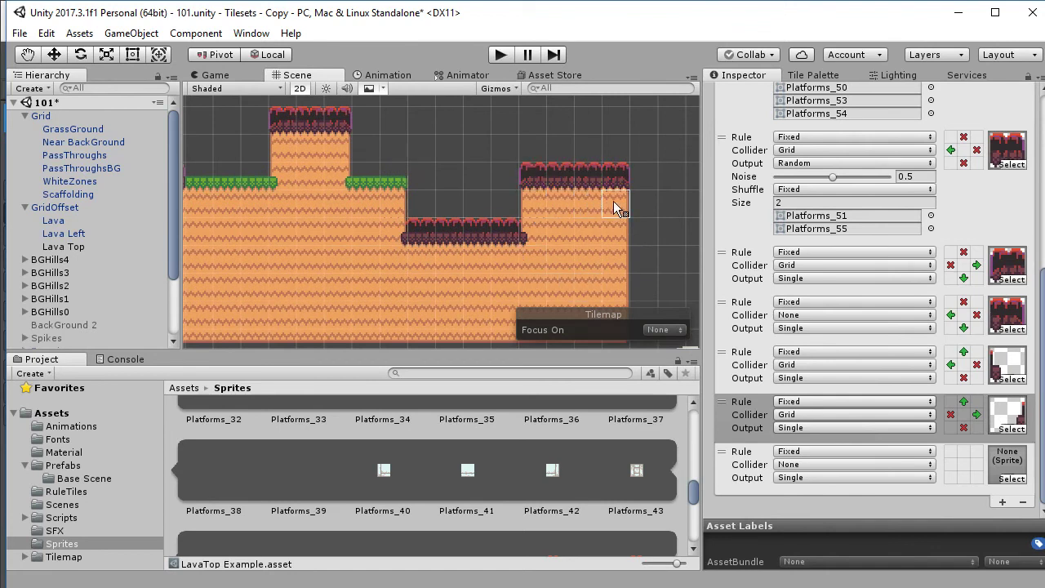
{"action": "scroll", "coordinate": [657, 230], "scroll_direction": "up", "scroll_amount": 2}
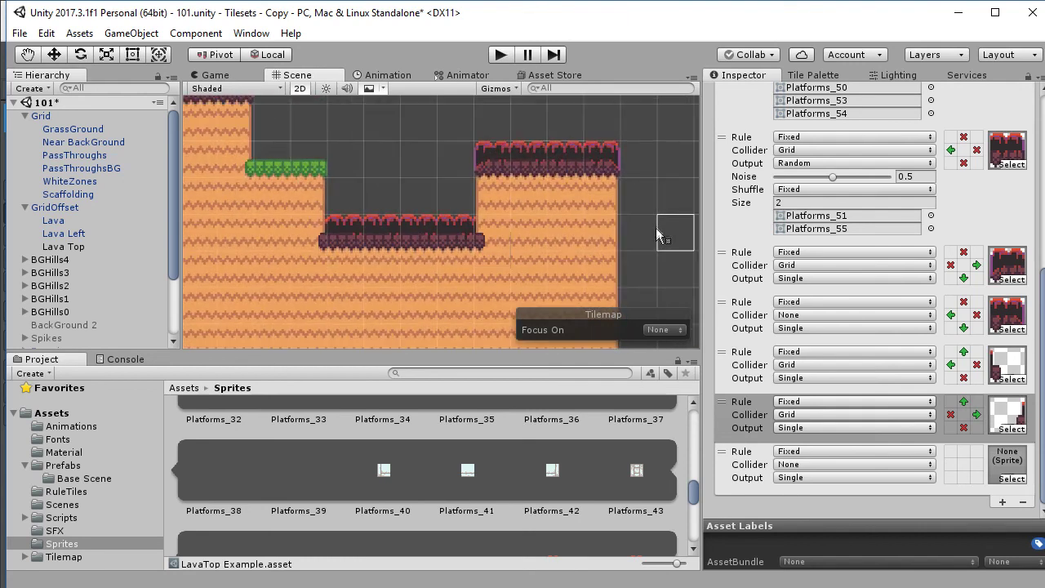
{"action": "scroll", "coordinate": [657, 222], "scroll_direction": "up", "scroll_amount": 3}
{"action": "scroll", "coordinate": [659, 216], "scroll_direction": "down", "scroll_amount": 6}
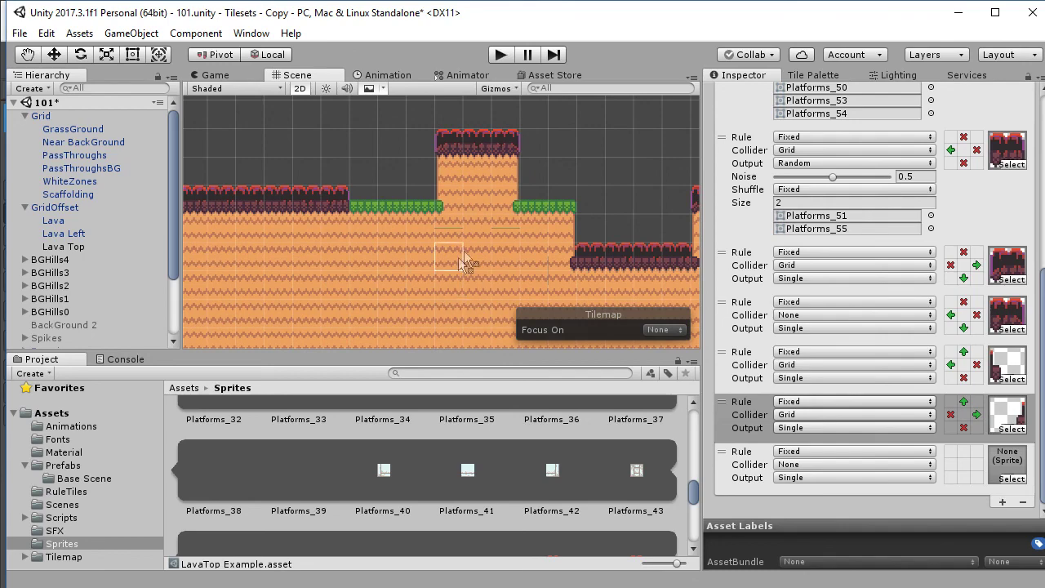
{"action": "mouse_move", "coordinate": [466, 256]}
{"action": "middle_mouse_down"}
{"action": "mouse_move", "coordinate": [523, 217]}
{"action": "mouse_move", "coordinate": [470, 245]}
{"action": "middle_mouse_up"}
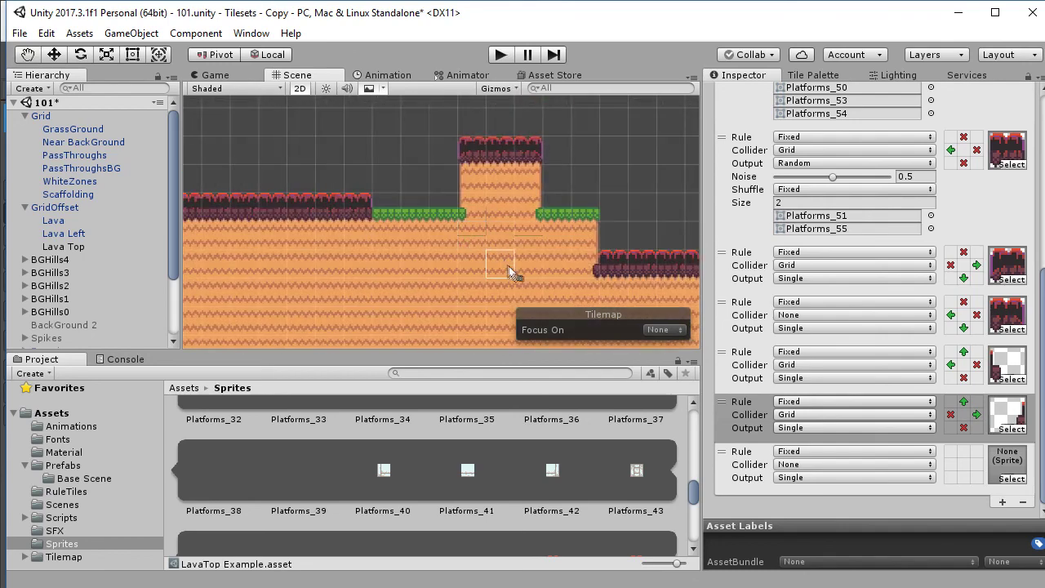